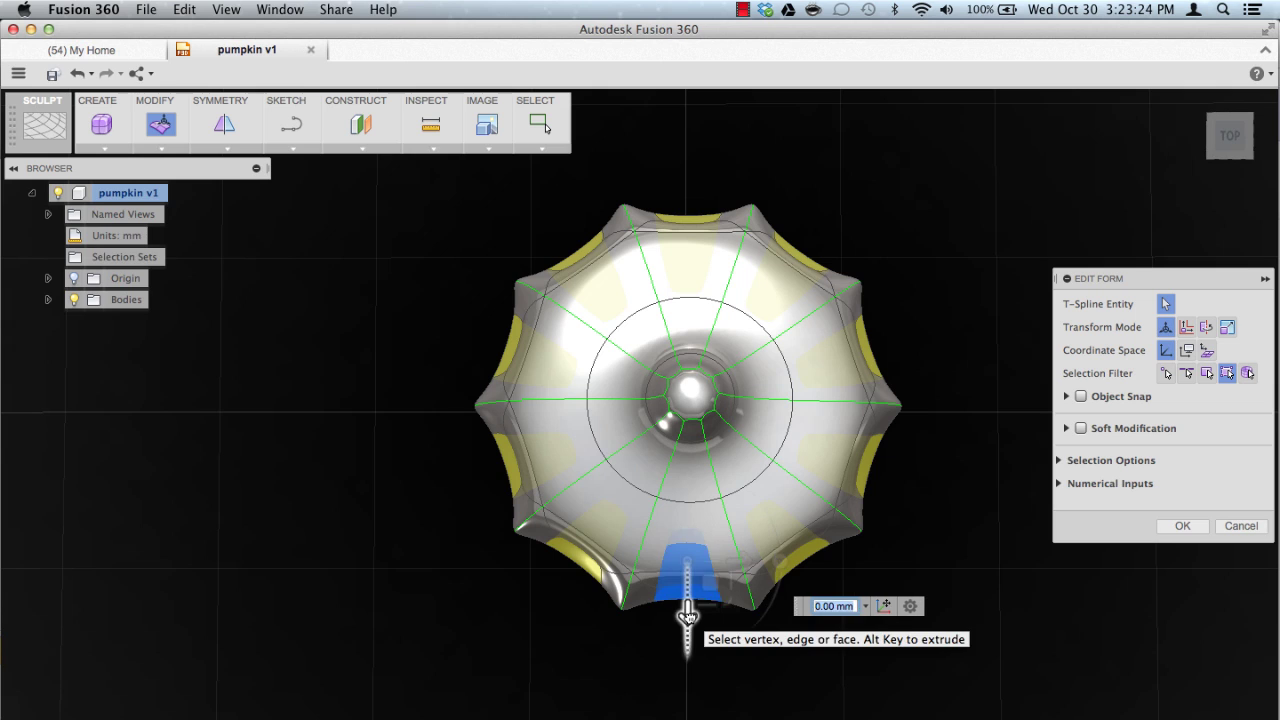
- Move the side face of one lobe outward 20 mm so all the symmetric side faces bulge out as pumpkin ribs
{"action": "left_click", "coordinate": [688, 614]}
{"action": "left_click_drag", "start_coordinate": [689, 616], "coordinate": [687, 683]}
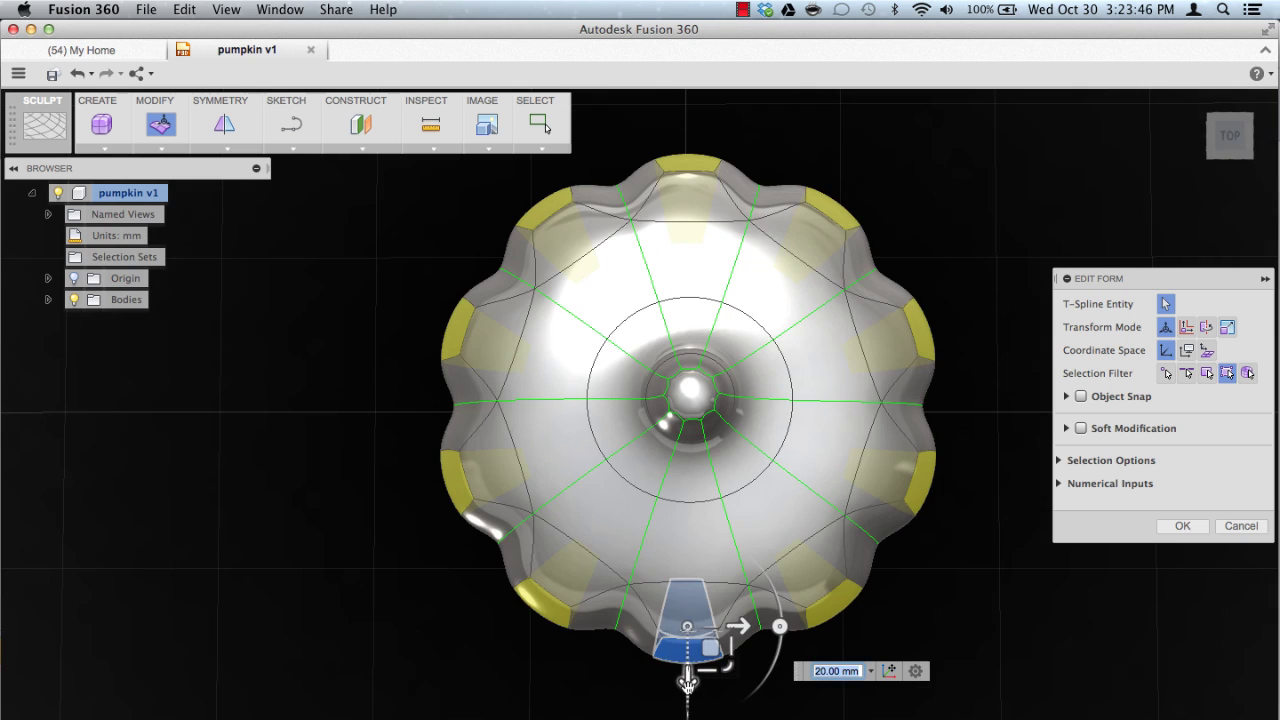
{"action": "left_click_drag", "start_coordinate": [688, 627], "coordinate": [704, 629]}
{"action": "middle_click_drag", "start_coordinate": [302, 697], "coordinate": [357, 571], "text": "shift"}
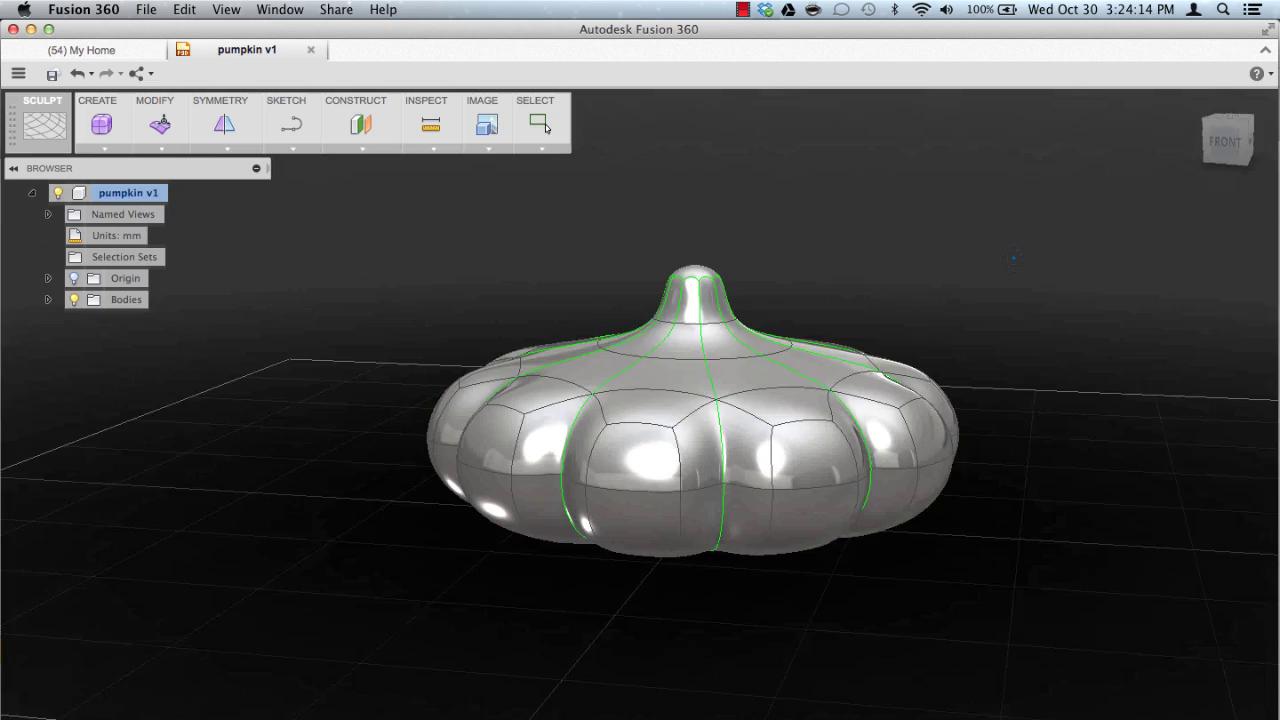
{"action": "middle_click_drag", "start_coordinate": [357, 571], "coordinate": [375, 597], "text": "shift"}
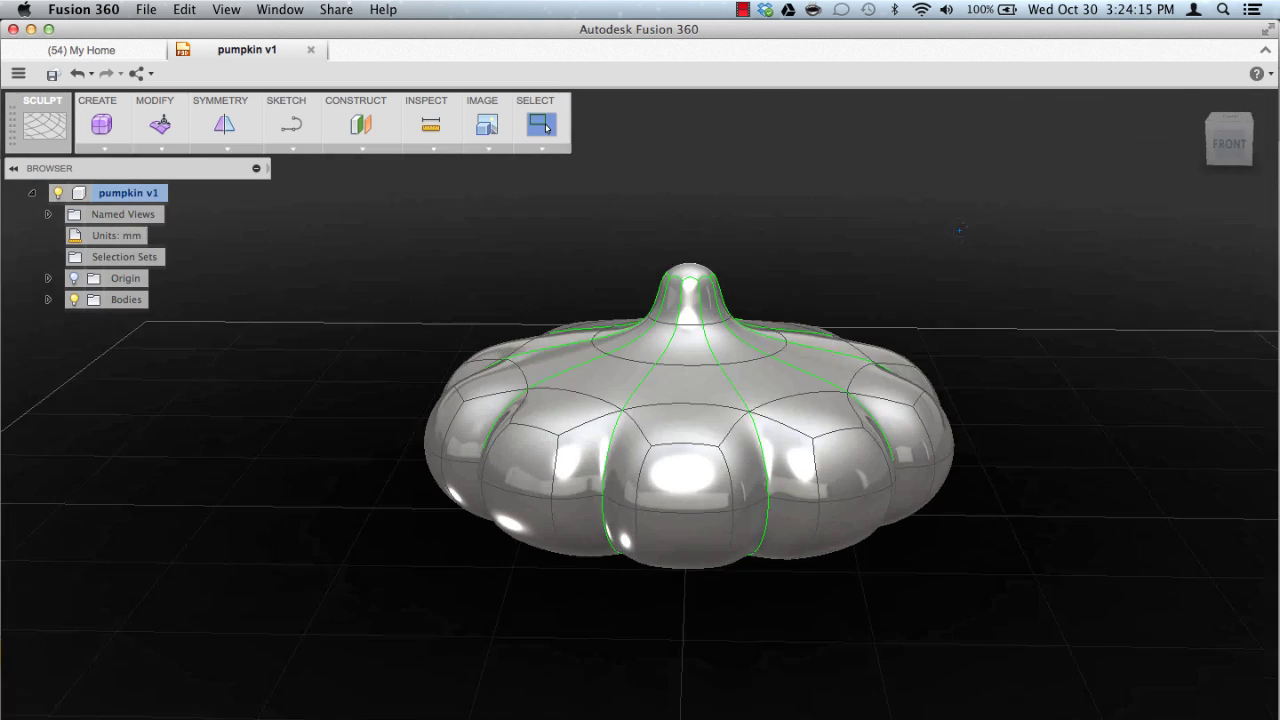
{"action": "left_click", "coordinate": [1240, 145]}
{"action": "left_click", "coordinate": [1240, 147]}
{"action": "left_click_drag", "start_coordinate": [874, 229], "coordinate": [578, 338]}
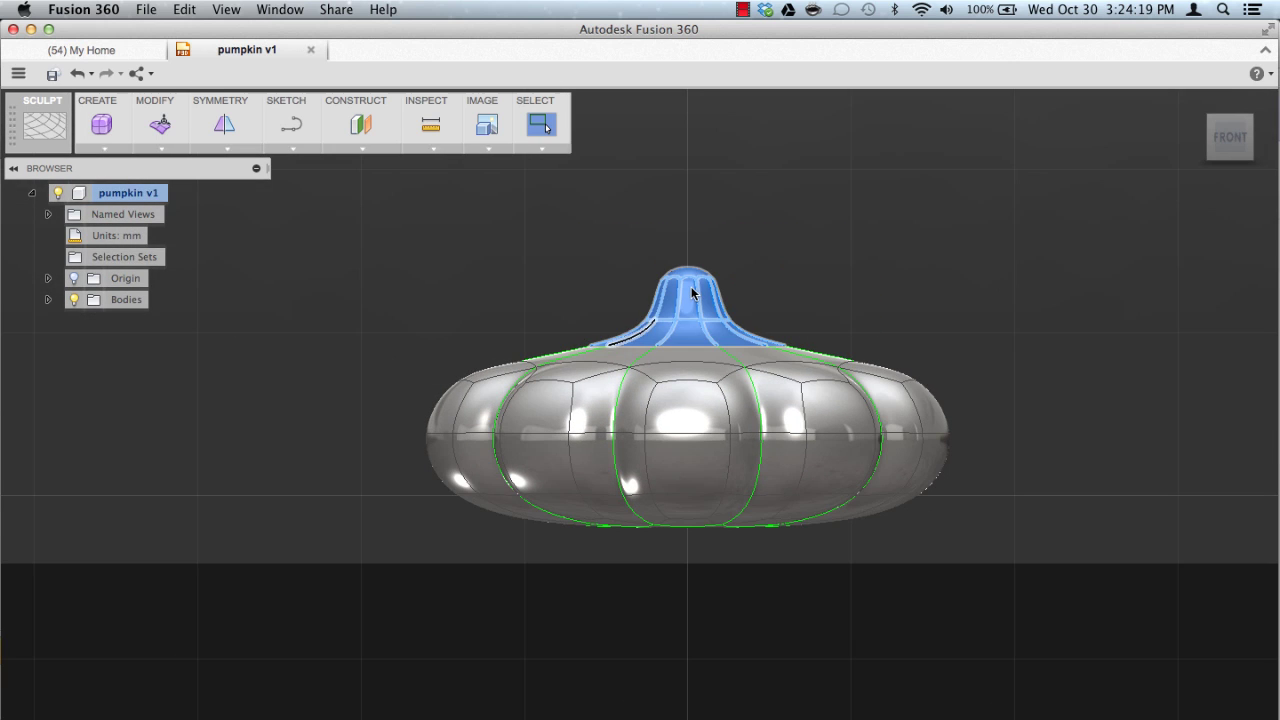
{"action": "right_click", "coordinate": [692, 289]}
{"action": "left_click", "coordinate": [731, 265]}
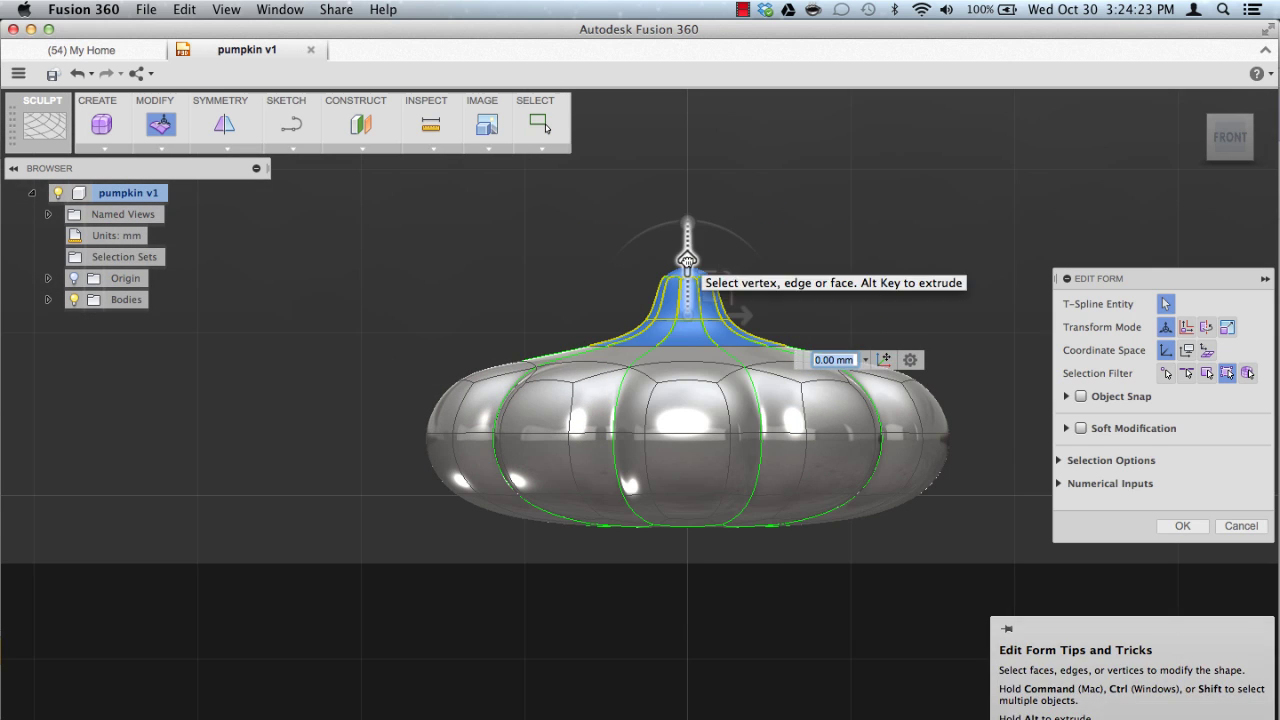
{"action": "left_click_drag", "start_coordinate": [688, 218], "coordinate": [688, 259]}
{"action": "left_click", "coordinate": [1259, 527]}
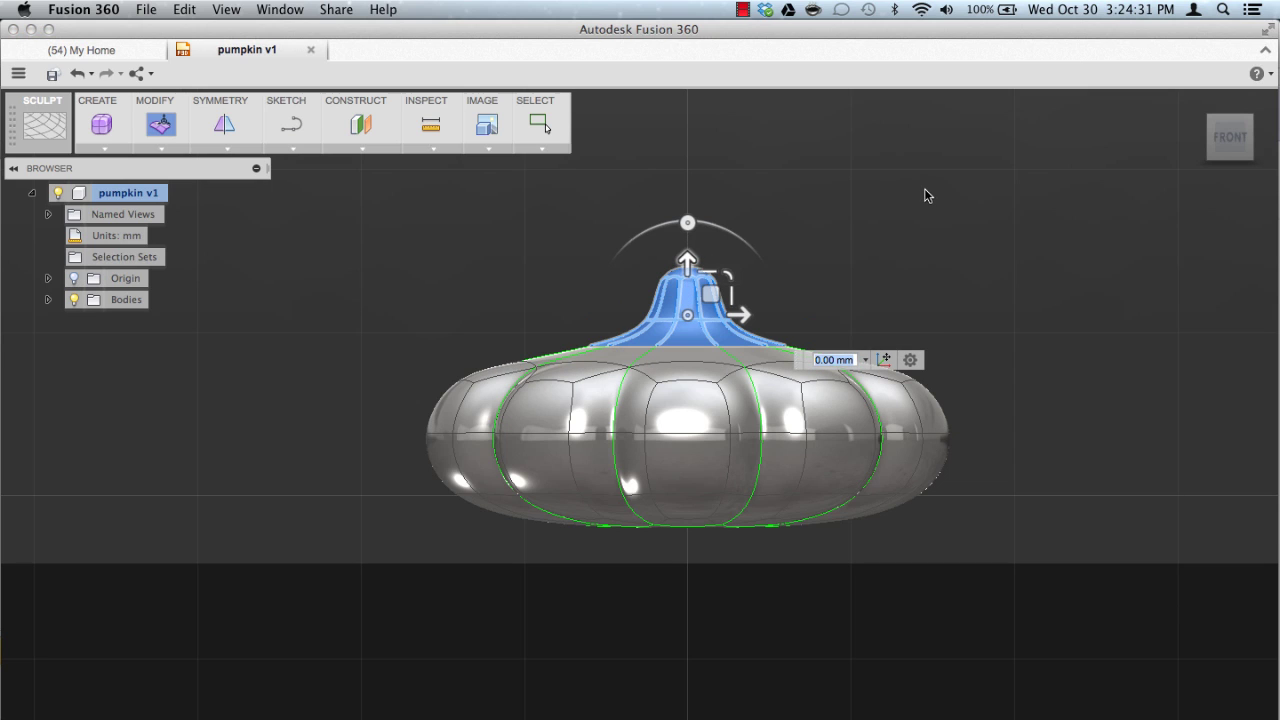
- Select the stem together with the upper faces around it and raise them 20 mm with Edit Form
{"action": "left_click_drag", "start_coordinate": [975, 197], "coordinate": [513, 354]}
{"action": "right_click", "coordinate": [686, 300]}
{"action": "left_click", "coordinate": [728, 274]}
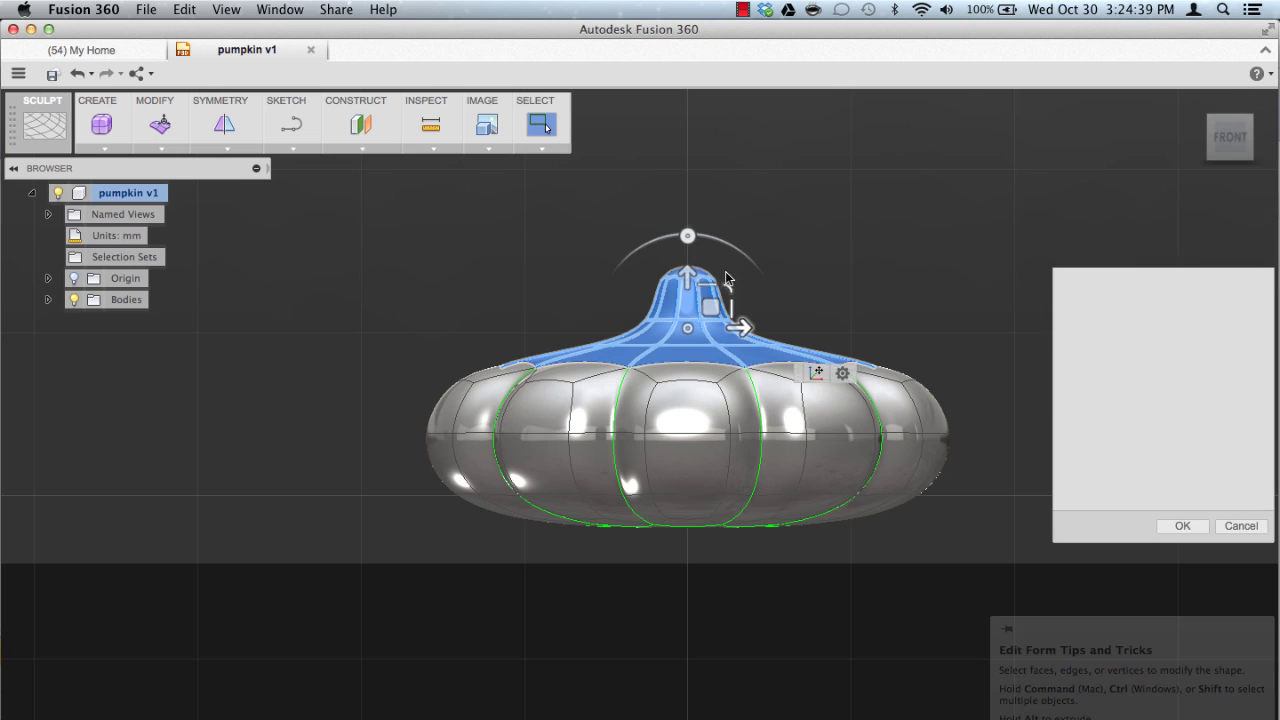
{"action": "left_click_drag", "start_coordinate": [688, 276], "coordinate": [688, 220]}
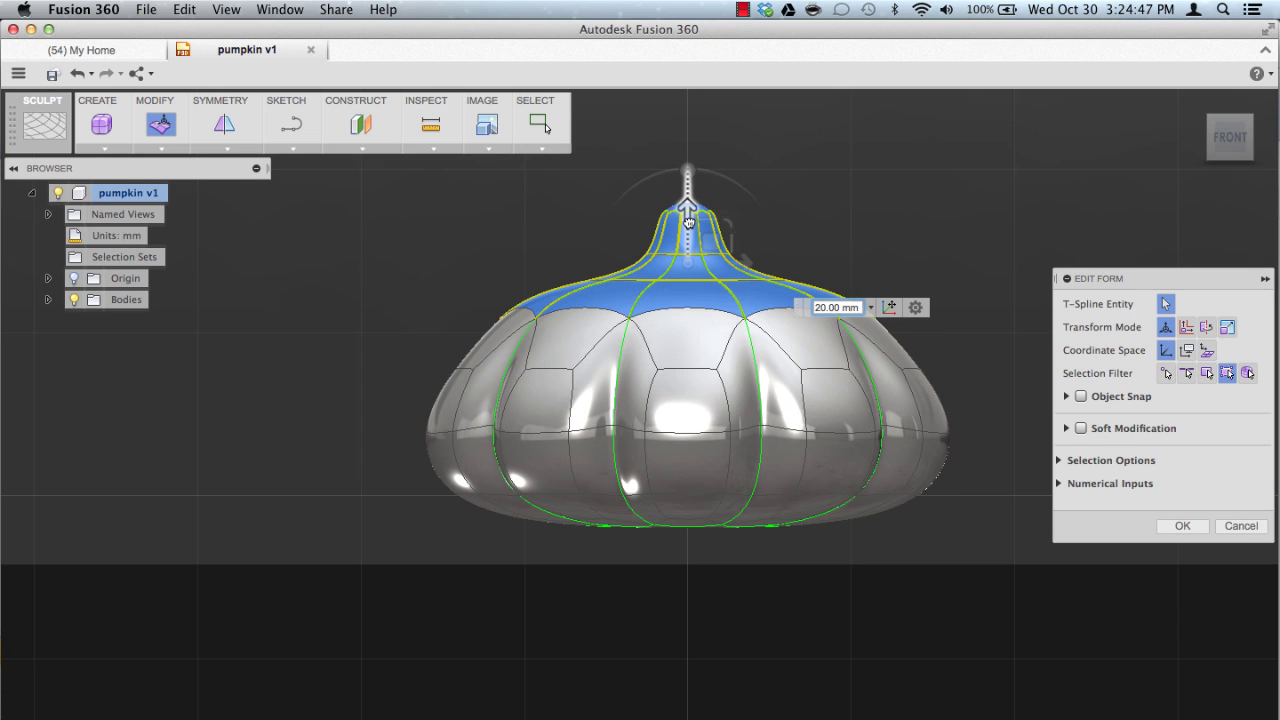
{"action": "left_click", "coordinate": [1183, 526]}
- Select all the faces along the pumpkin's underside in the front view and move them down 20 mm with Edit Form
{"action": "middle_click_drag", "start_coordinate": [984, 591], "coordinate": [984, 625], "text": "shift"}
{"action": "left_click", "coordinate": [1229, 157]}
{"action": "left_click_drag", "start_coordinate": [953, 549], "coordinate": [410, 512]}
{"action": "right_click", "coordinate": [688, 503]}
{"action": "left_click", "coordinate": [748, 479]}
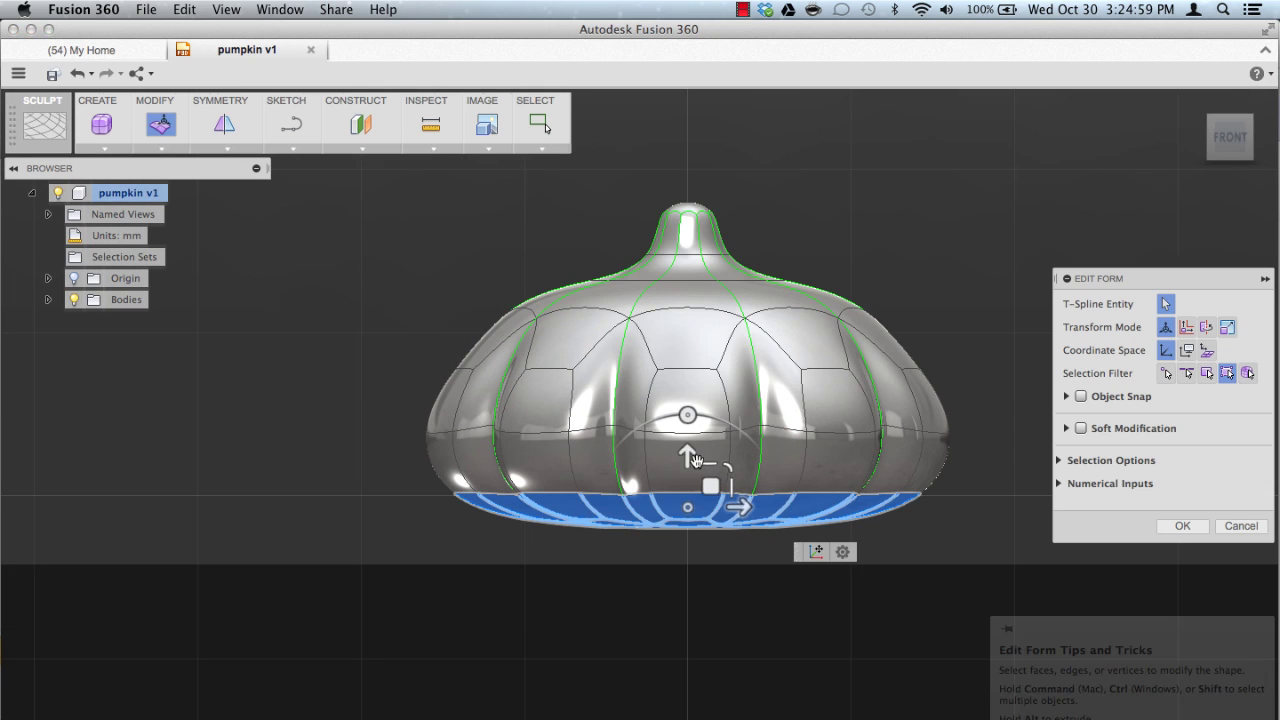
{"action": "left_click_drag", "start_coordinate": [697, 459], "coordinate": [686, 516]}
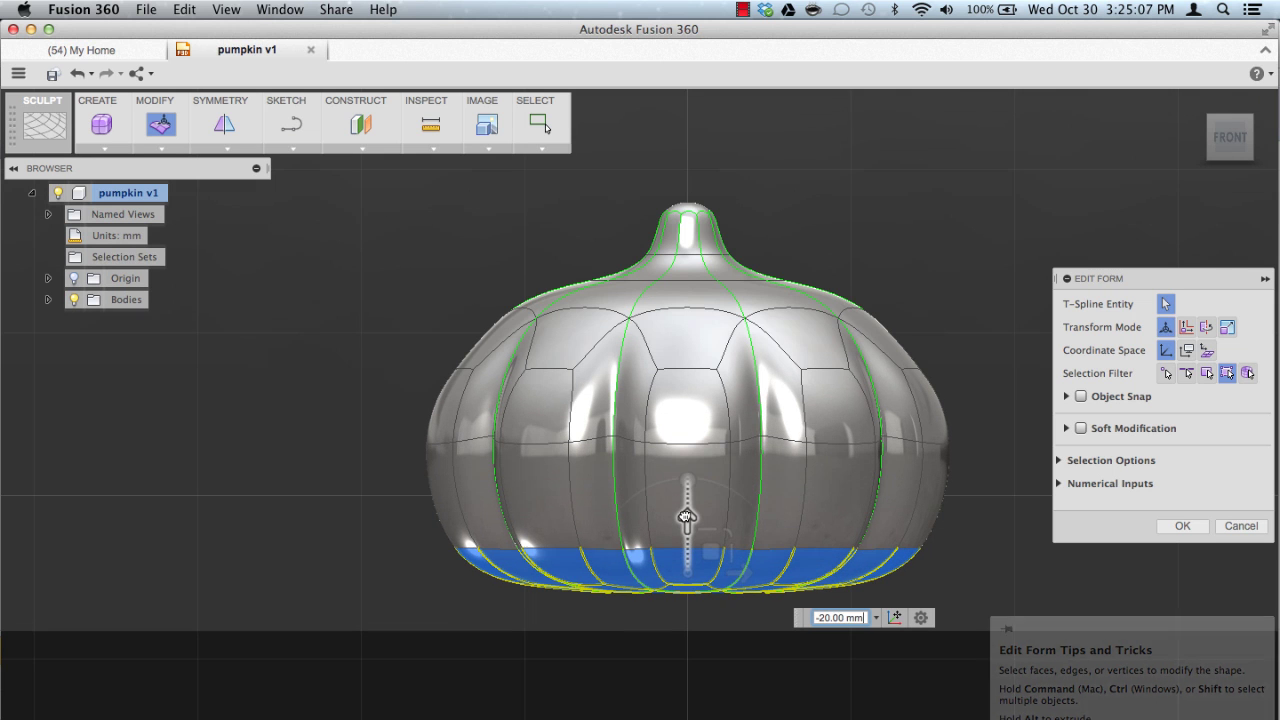
{"action": "left_click", "coordinate": [1181, 526]}
- Move one underside face at the end of a rib down 10 mm, shifting its symmetric counterparts as well
{"action": "middle_click_drag", "start_coordinate": [1075, 621], "coordinate": [1054, 551], "text": "shift"}
{"action": "scroll", "coordinate": [1000, 611], "scroll_direction": "down", "scroll_amount": 3}
{"action": "left_click", "coordinate": [760, 480]}
{"action": "right_click", "coordinate": [762, 481]}
{"action": "left_click", "coordinate": [822, 451]}
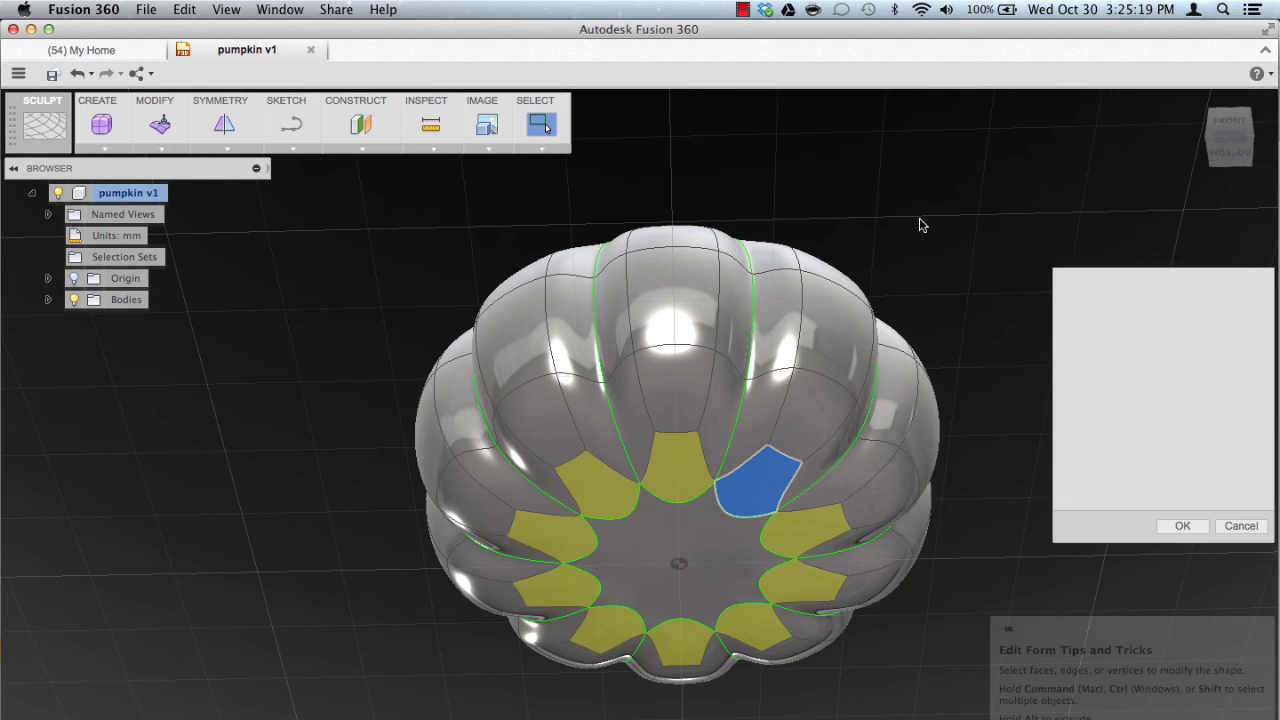
{"action": "middle_click_drag", "start_coordinate": [920, 225], "coordinate": [826, 480], "text": "shift"}
{"action": "left_click_drag", "start_coordinate": [746, 577], "coordinate": [743, 606]}
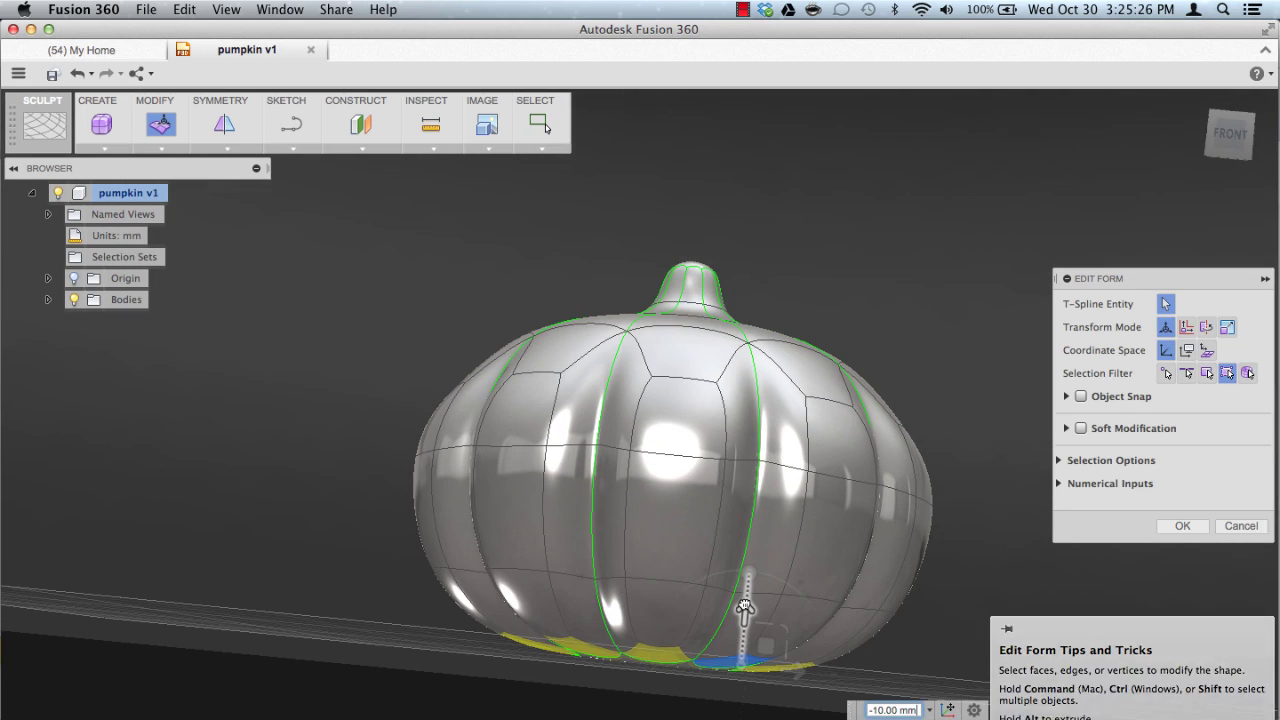
- Select the central faces of the underside and push them up 15 mm to form a recess in the base
{"action": "middle_click_drag", "start_coordinate": [309, 471], "coordinate": [354, 303], "text": "shift"}
{"action": "left_click", "coordinate": [686, 569]}
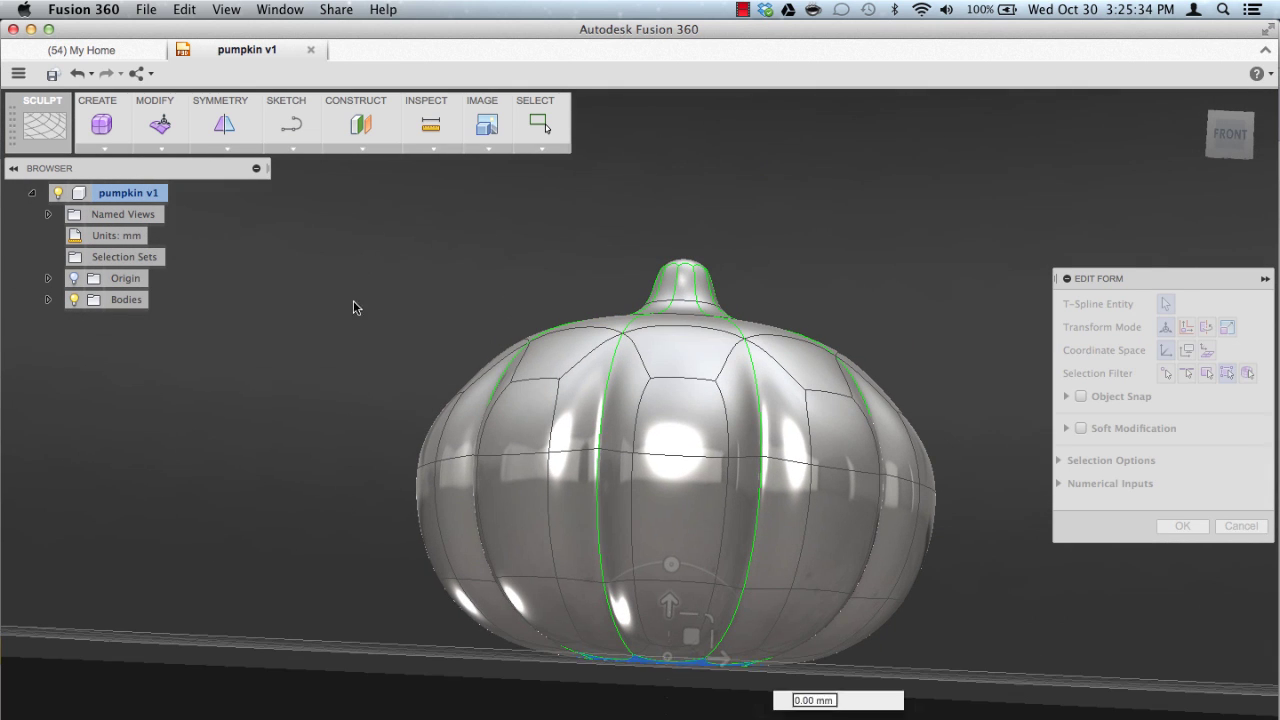
{"action": "left_click_drag", "start_coordinate": [669, 603], "coordinate": [669, 601]}
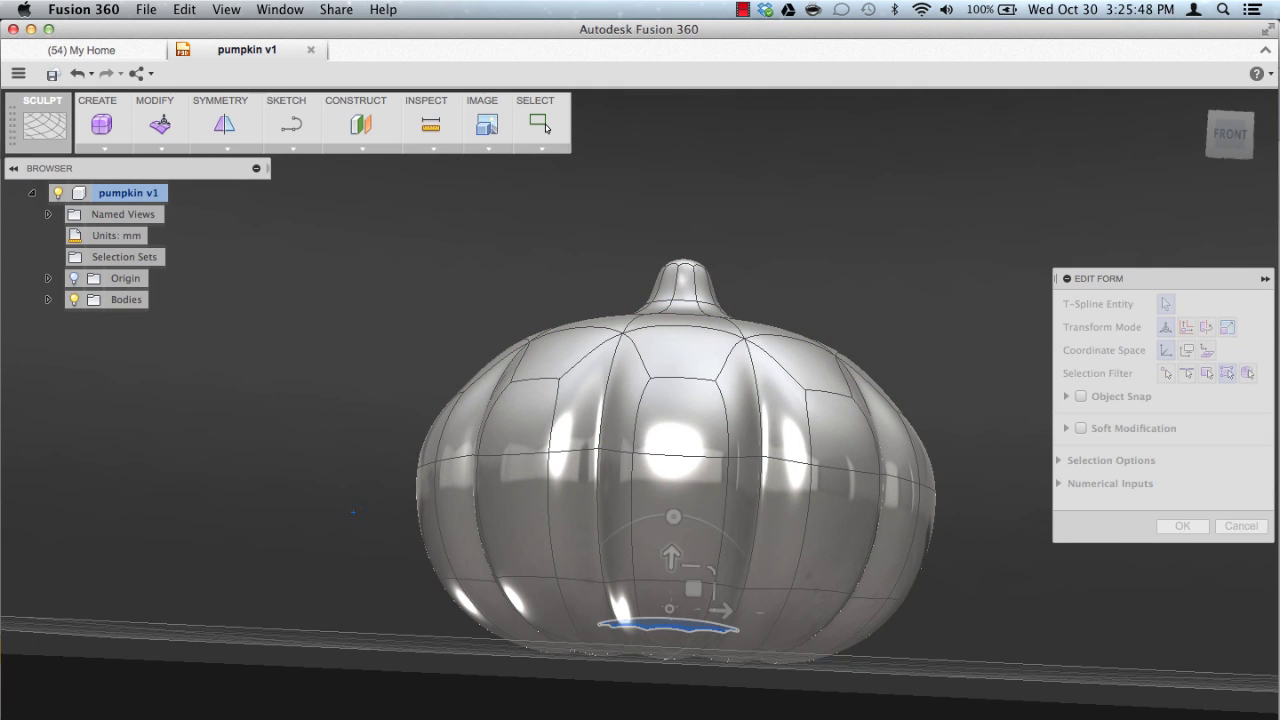
{"action": "middle_click_drag", "start_coordinate": [353, 512], "coordinate": [354, 498], "text": "shift"}
{"action": "middle_click_drag", "start_coordinate": [303, 351], "coordinate": [303, 370], "text": "shift"}
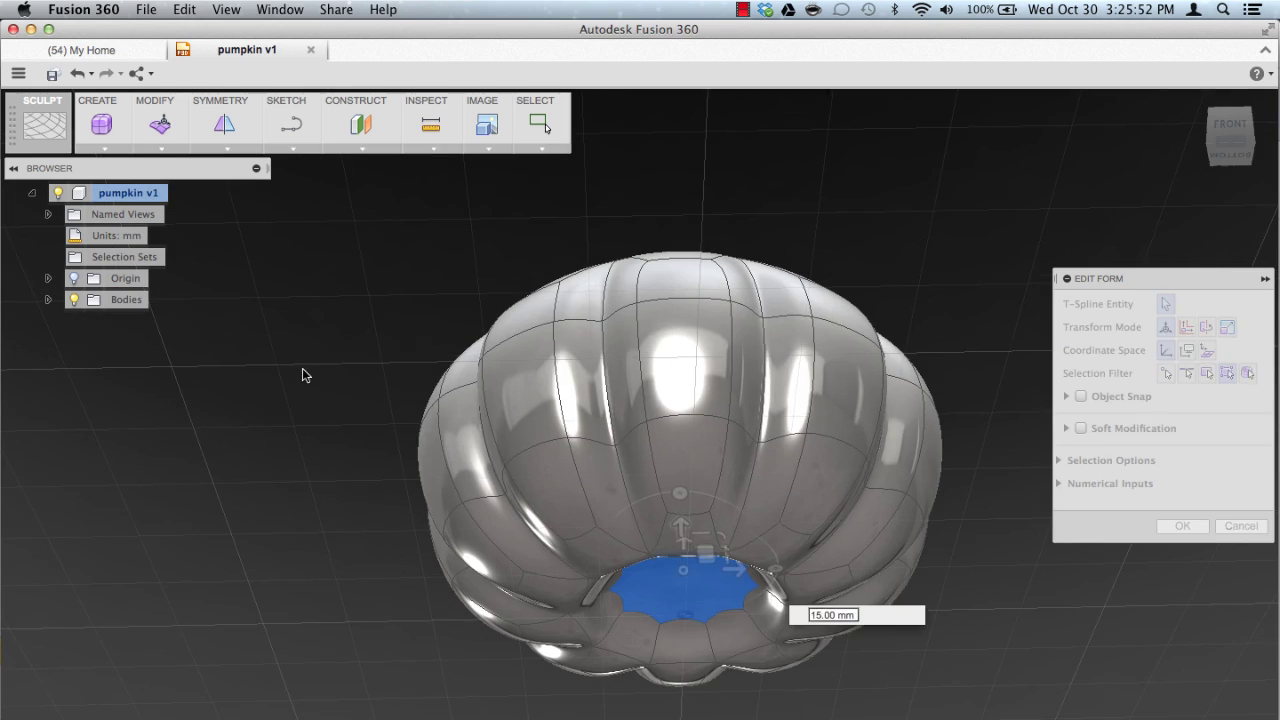
{"action": "middle_click_drag", "start_coordinate": [340, 265], "coordinate": [417, 278], "text": "shift"}
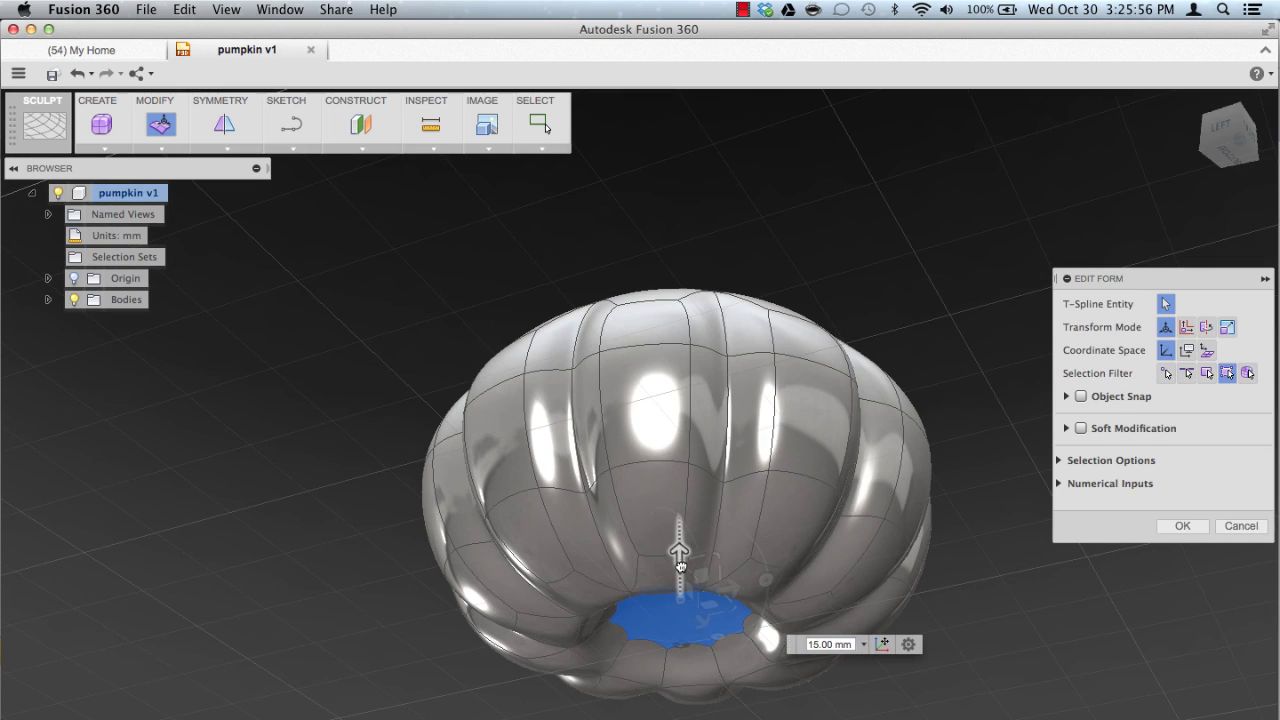
{"action": "left_click_drag", "start_coordinate": [680, 566], "coordinate": [680, 569]}
{"action": "left_click", "coordinate": [1186, 528]}
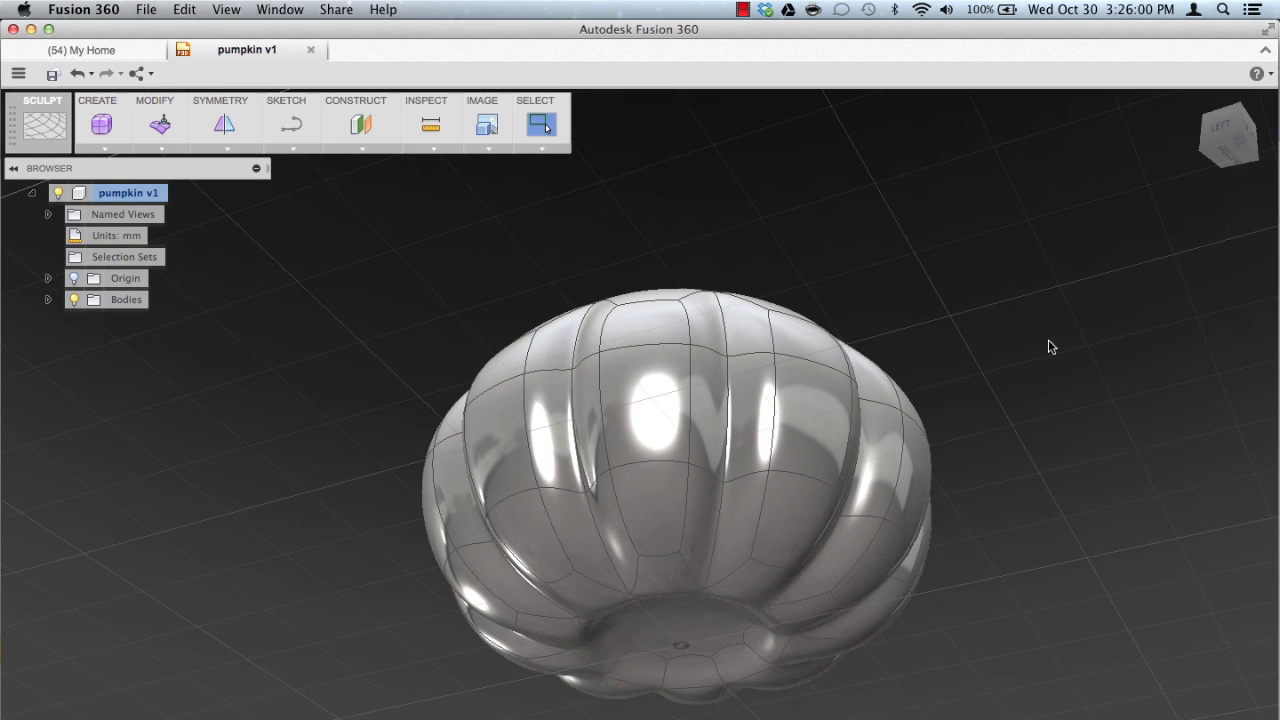
- Select the faces capping the top of the stem and raise them 10 mm with Edit Form
{"action": "middle_click_drag", "start_coordinate": [1068, 267], "coordinate": [1095, 349], "text": "shift"}
{"action": "scroll", "coordinate": [1095, 349], "scroll_direction": "down", "scroll_amount": 3}
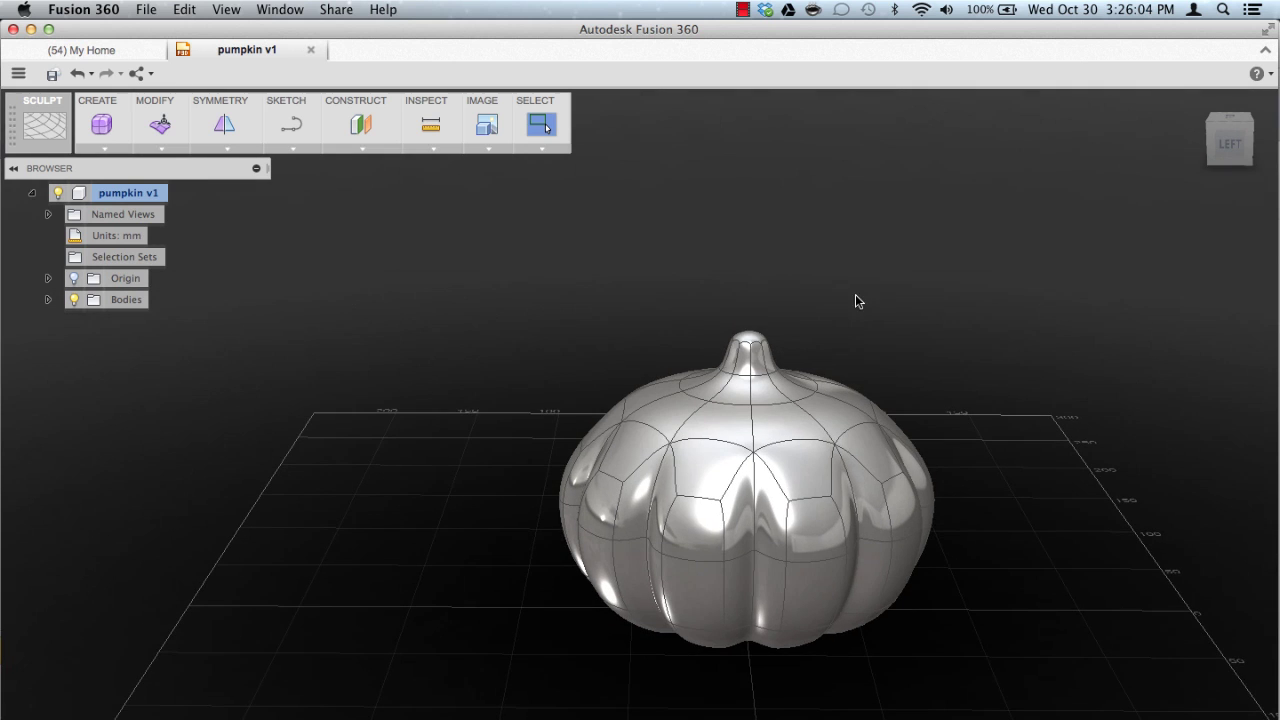
{"action": "left_click_drag", "start_coordinate": [855, 295], "coordinate": [705, 358]}
{"action": "left_click", "coordinate": [781, 284]}
{"action": "scroll", "coordinate": [781, 284], "scroll_direction": "up", "scroll_amount": 4}
{"action": "right_click", "coordinate": [668, 396]}
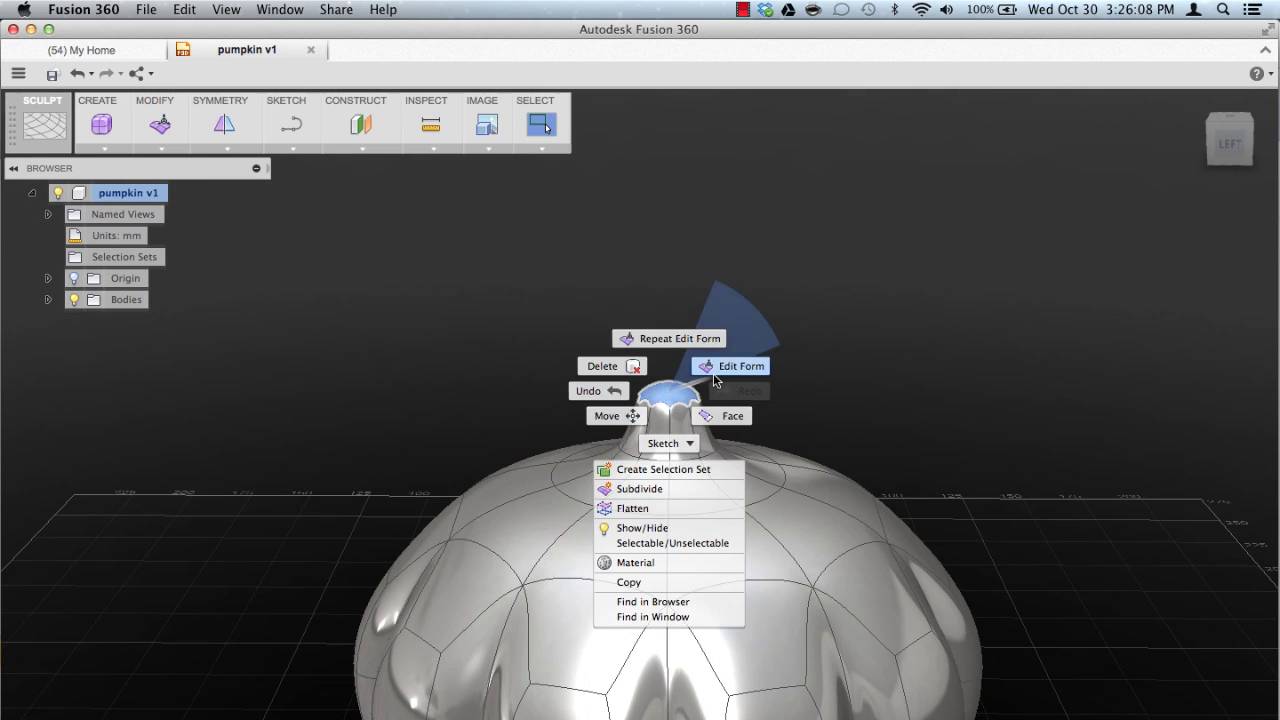
{"action": "left_click", "coordinate": [716, 378]}
{"action": "scroll", "coordinate": [441, 328], "scroll_direction": "down", "scroll_amount": 4}
{"action": "middle_click_drag", "start_coordinate": [441, 328], "coordinate": [527, 264]}
{"action": "left_click", "coordinate": [699, 286]}
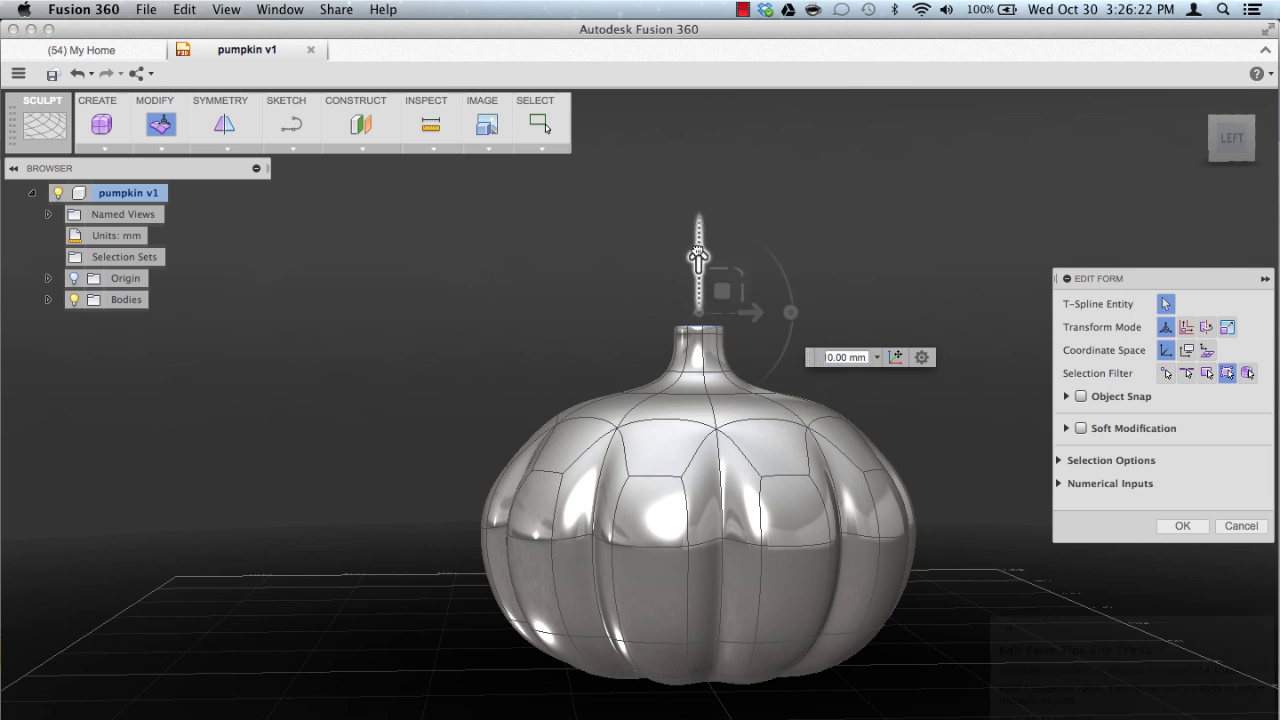
{"action": "mouse_move", "coordinate": [697, 252]}
{"action": "left_mouse_down"}
{"action": "mouse_move", "coordinate": [698, 230]}
{"action": "mouse_move", "coordinate": [698, 257]}
{"action": "left_mouse_up"}
- Bend the stem sideways by shifting its upper faces, and move the edge loop at its base by -10.611 mm and -5.788 mm
{"action": "left_click", "coordinate": [1231, 138]}
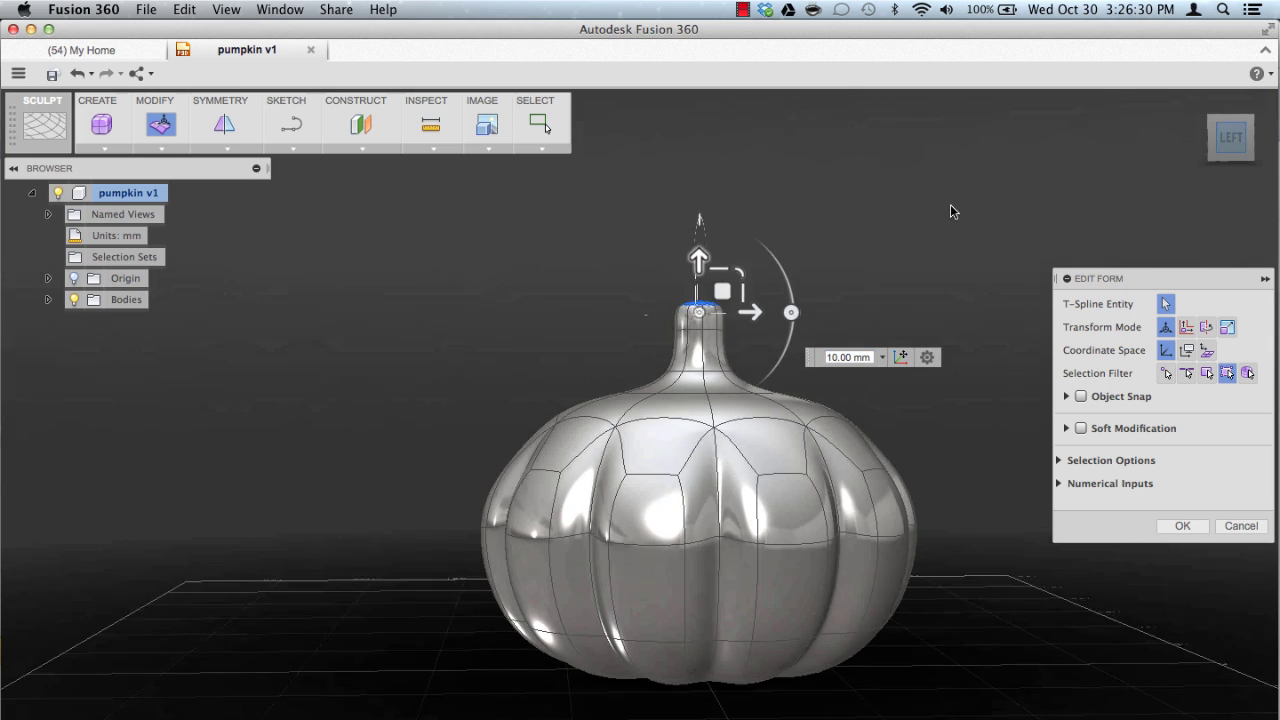
{"action": "left_click", "coordinate": [629, 274]}
{"action": "left_click_drag", "start_coordinate": [846, 288], "coordinate": [480, 420]}
{"action": "left_click_drag", "start_coordinate": [669, 346], "coordinate": [700, 329]}
{"action": "double_click", "coordinate": [644, 391]}
{"action": "left_click_drag", "start_coordinate": [677, 379], "coordinate": [655, 410]}
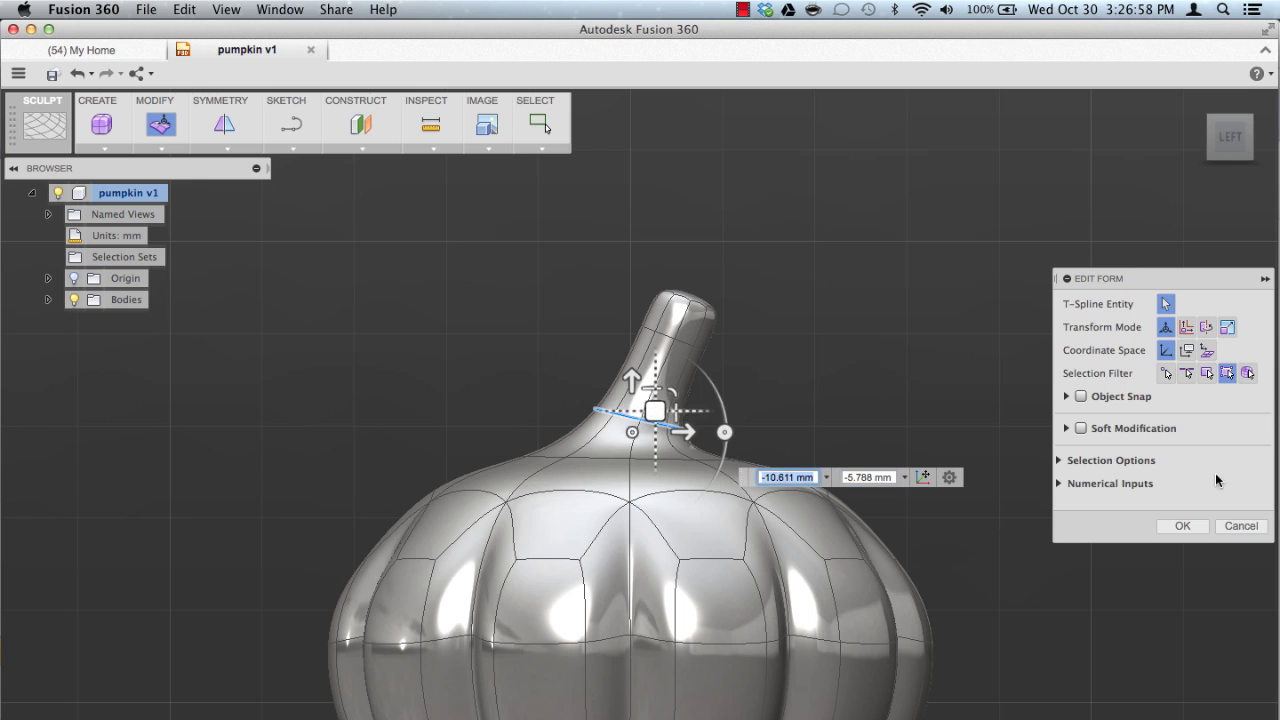
{"action": "left_click", "coordinate": [1183, 526]}
- Convert the sculpted T-Spline body Body1 into a solid body
{"action": "left_click", "coordinate": [1144, 445]}
{"action": "scroll", "coordinate": [1144, 445], "scroll_direction": "down", "scroll_amount": 4}
{"action": "middle_click_drag", "start_coordinate": [1144, 445], "coordinate": [1044, 412]}
{"action": "right_click", "coordinate": [128, 323]}
{"action": "left_click", "coordinate": [156, 396]}
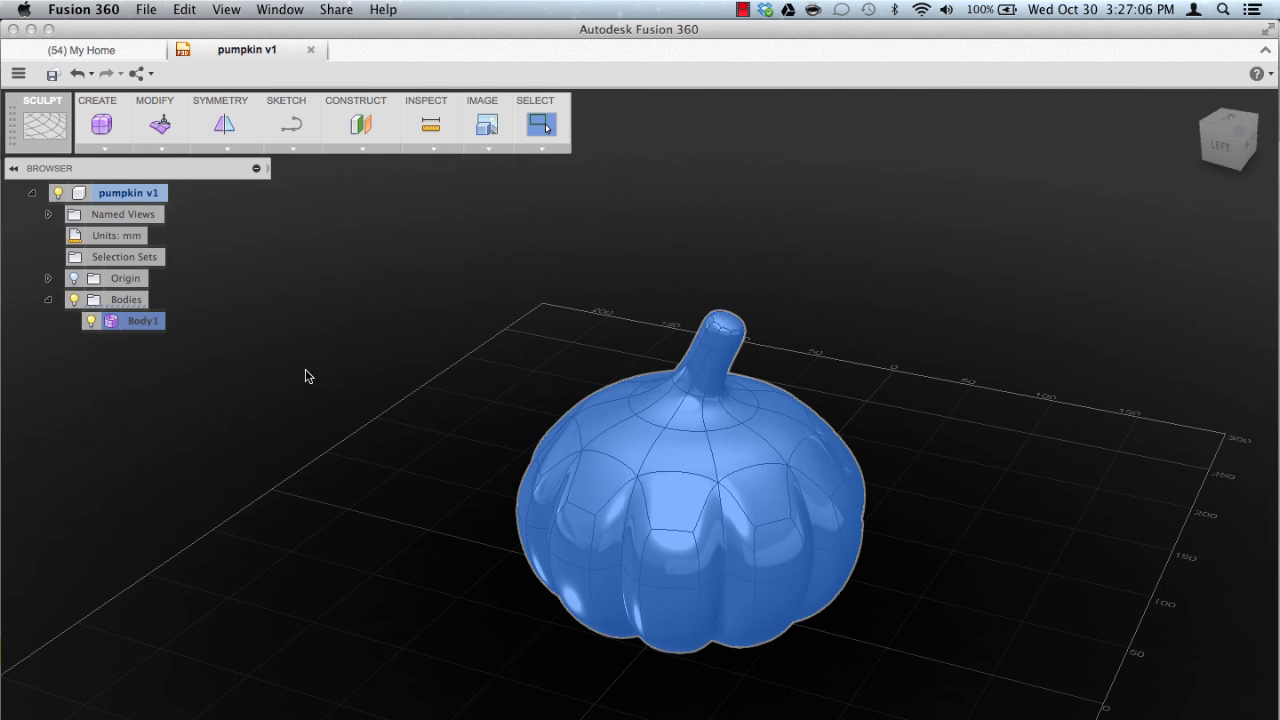
{"action": "left_click", "coordinate": [1185, 417]}
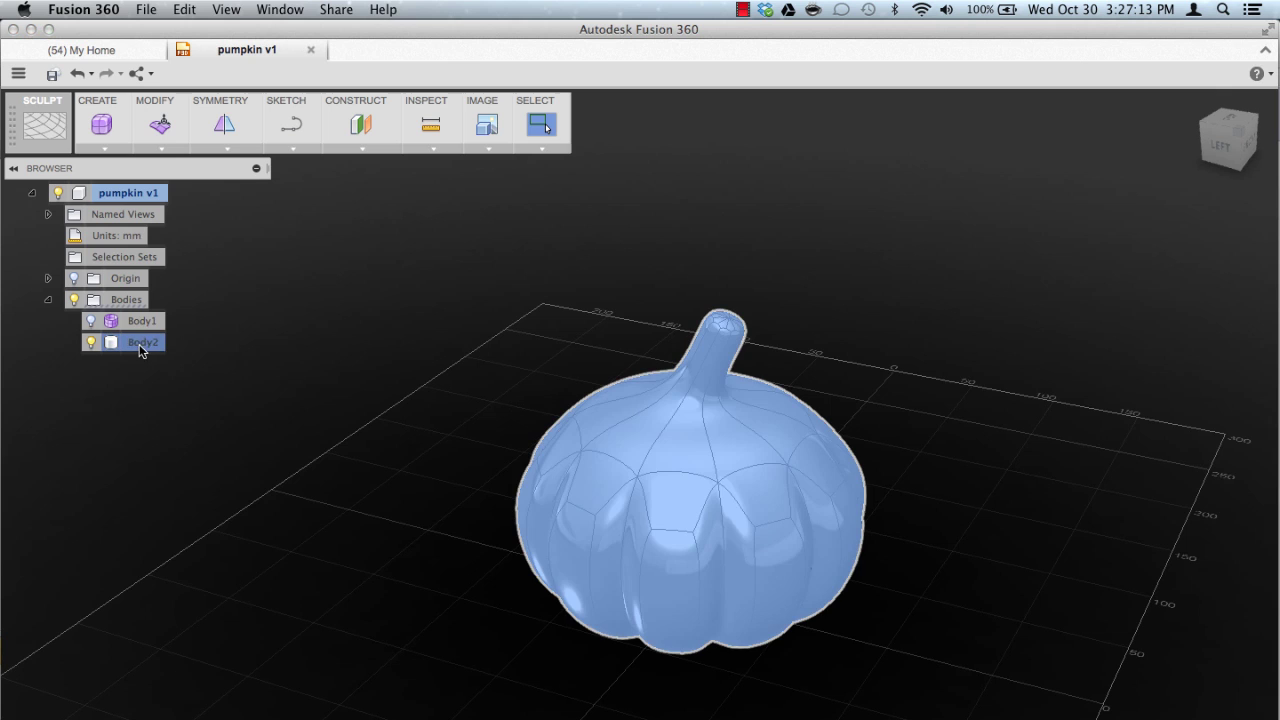
- Search the visual materials for "textured" and apply Textured - Tan to Body2
{"action": "right_click", "coordinate": [141, 347]}
{"action": "left_click", "coordinate": [181, 507]}
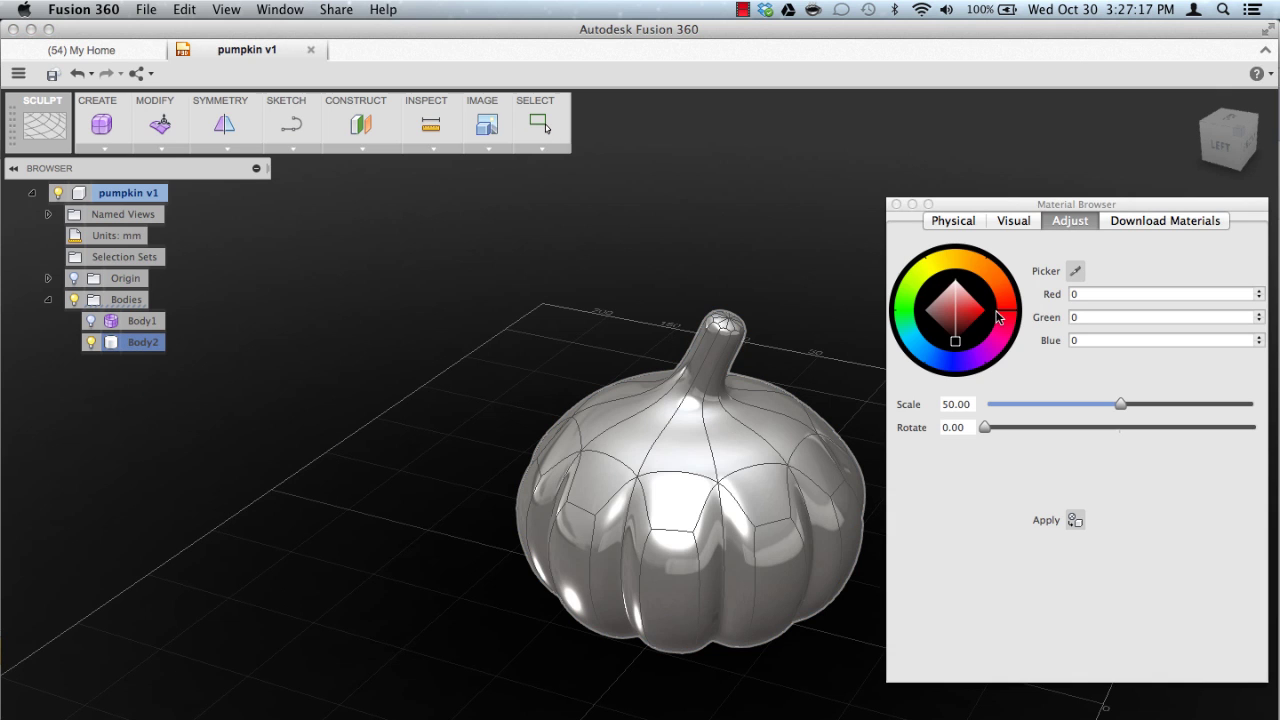
{"action": "left_click", "coordinate": [1014, 221]}
{"action": "left_click", "coordinate": [1025, 244]}
{"action": "type", "text": "texture"}
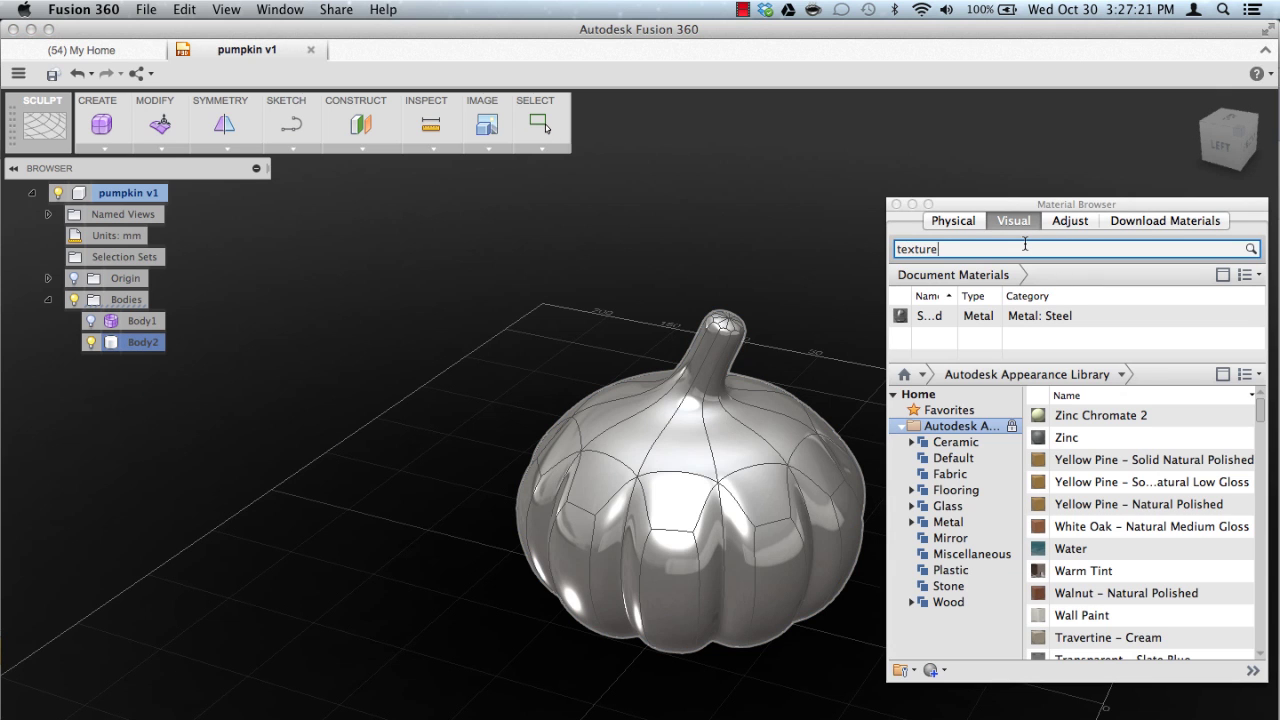
{"action": "type", "text": "d"}
{"action": "double_click", "coordinate": [1100, 421]}
- Adjust the colour of the pumpkin's textured material to orange and close the Material Browser
{"action": "left_click_drag", "start_coordinate": [1212, 206], "coordinate": [1067, 217]}
{"action": "left_click", "coordinate": [1096, 232]}
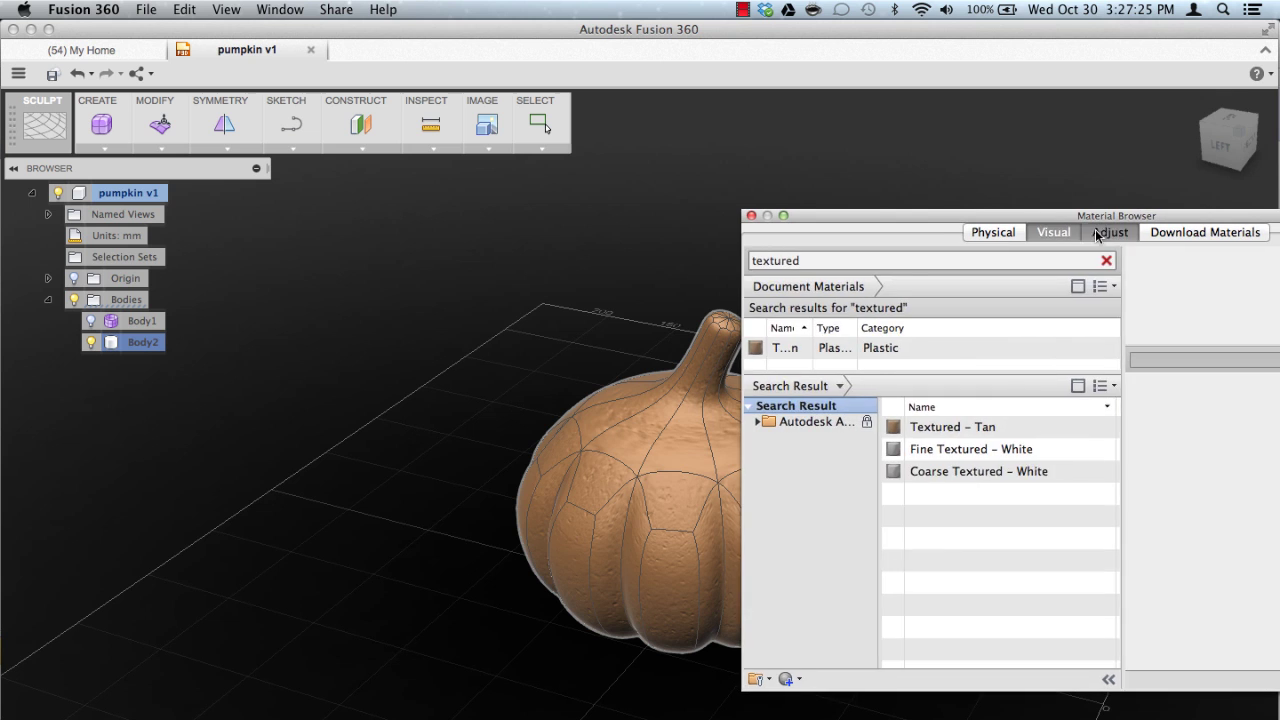
{"action": "left_click", "coordinate": [1097, 234]}
{"action": "left_click_drag", "start_coordinate": [841, 293], "coordinate": [912, 313]}
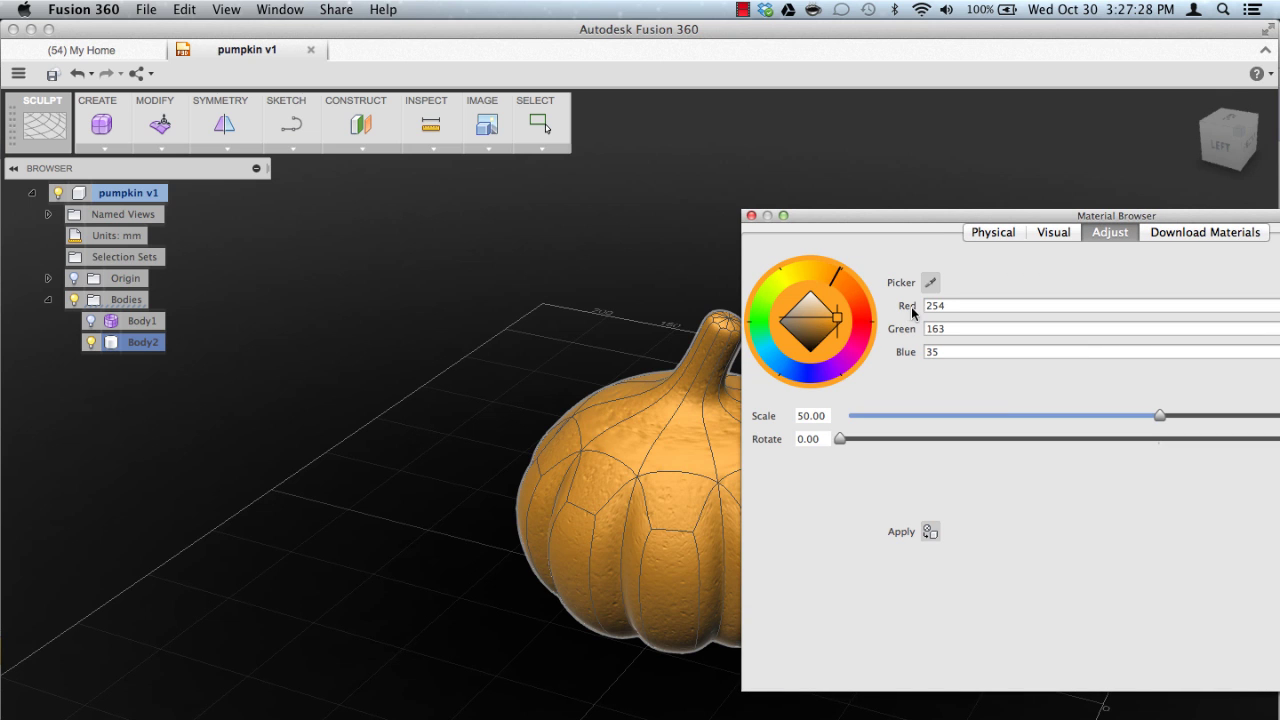
{"action": "left_click", "coordinate": [855, 291]}
{"action": "left_click", "coordinate": [752, 216]}
- Examine the carved pumpkin's face, stem and cutouts from around the left side
{"action": "middle_click_drag", "start_coordinate": [806, 351], "coordinate": [918, 393], "text": "shift"}
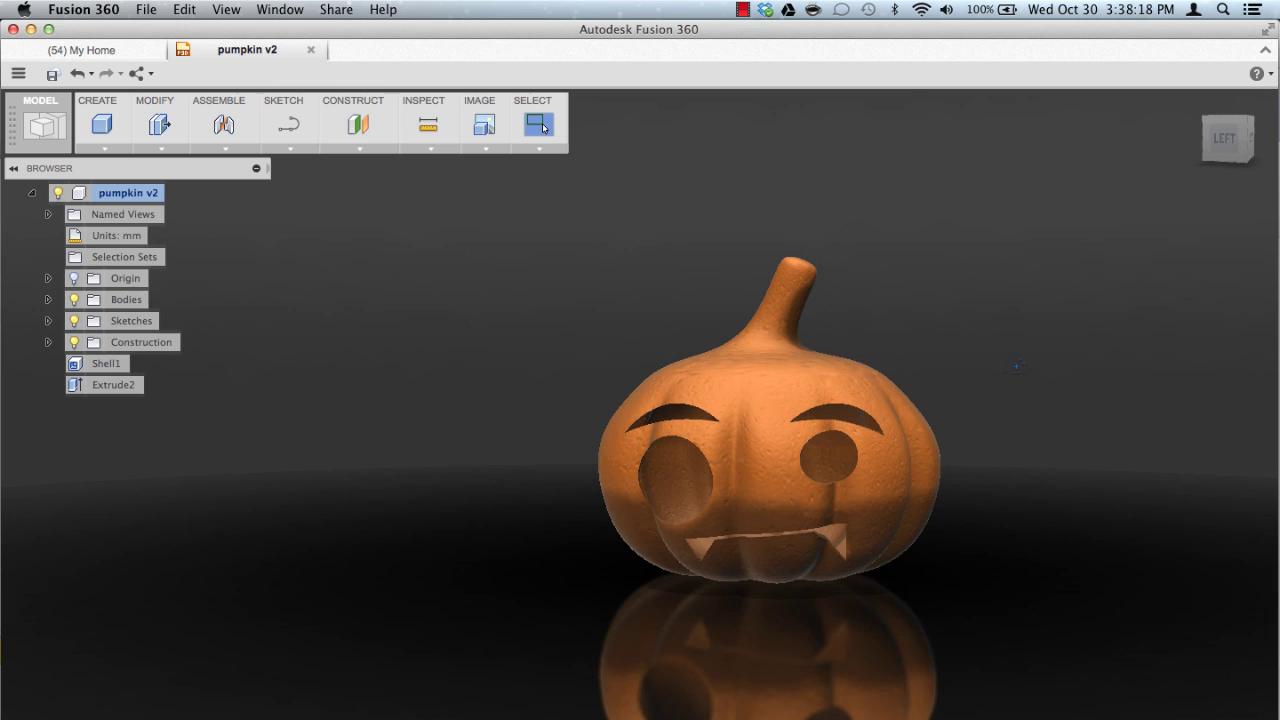
{"action": "middle_click_drag", "start_coordinate": [1016, 367], "coordinate": [955, 377], "text": "shift"}
{"action": "scroll", "coordinate": [937, 352], "scroll_direction": "up", "scroll_amount": 3}
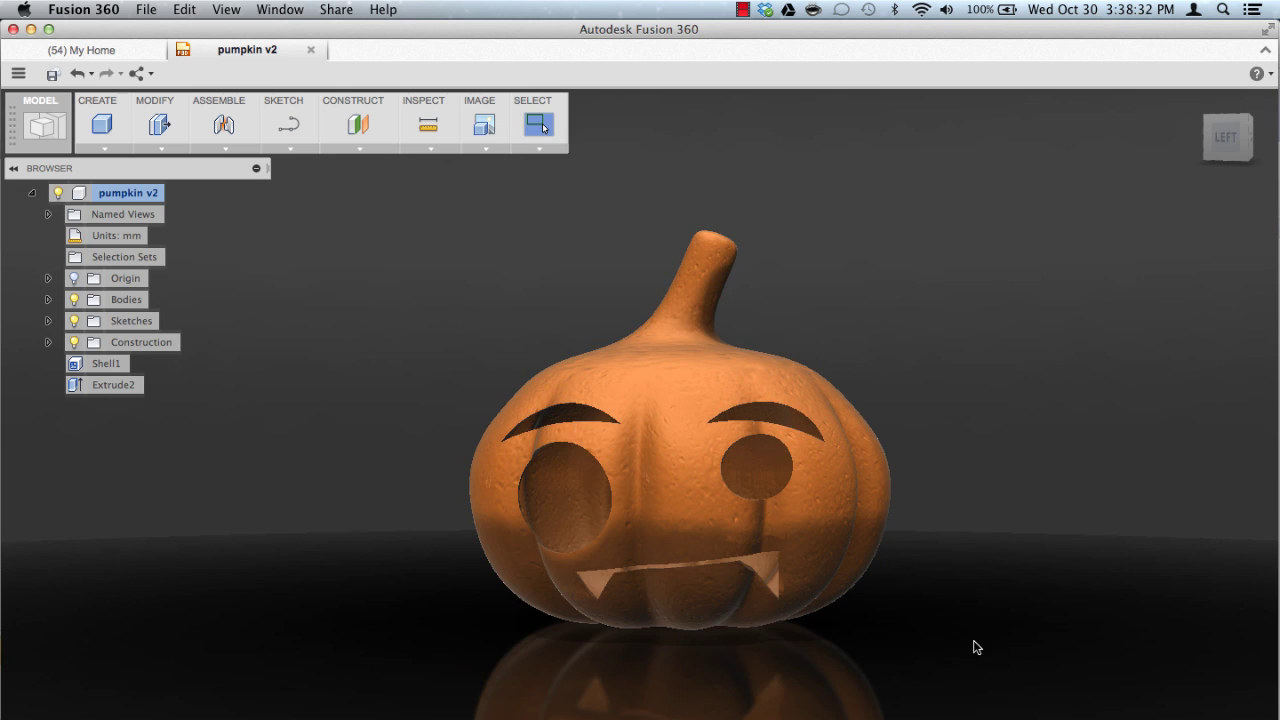
{"action": "middle_click_drag", "start_coordinate": [977, 648], "coordinate": [1004, 634]}
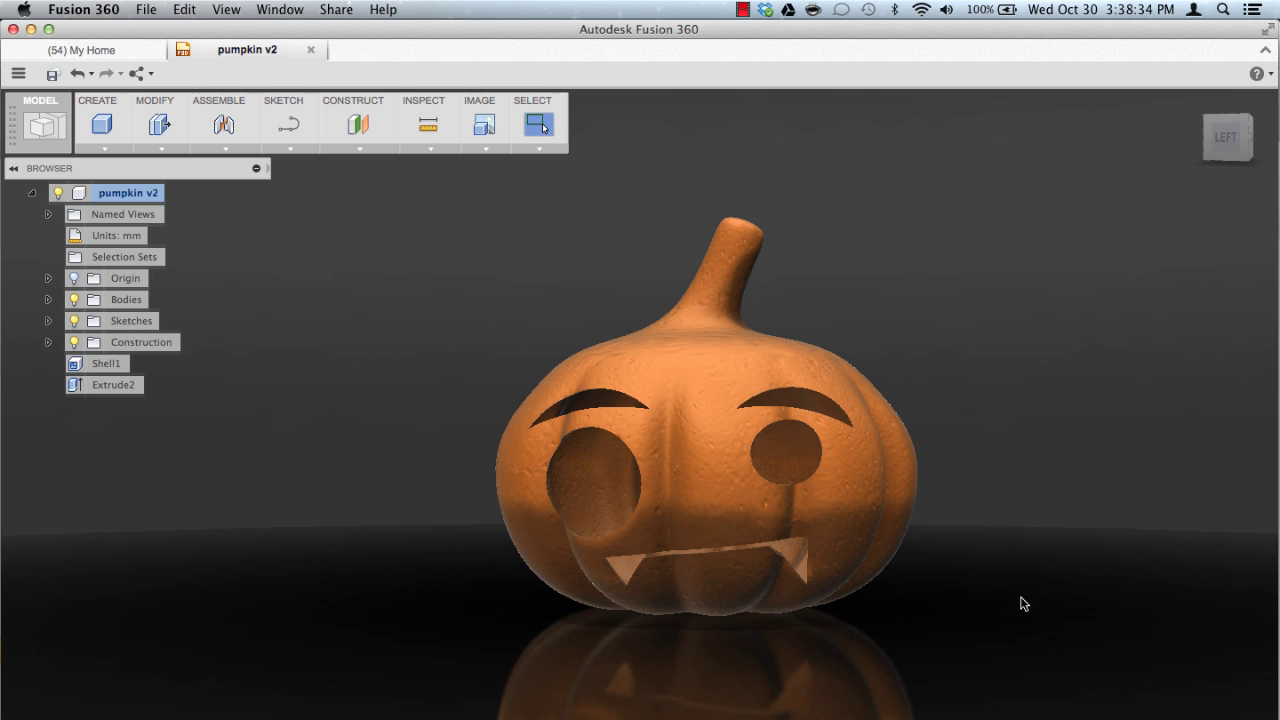
{"action": "scroll", "coordinate": [1020, 587], "scroll_direction": "down", "scroll_amount": 1}
{"action": "mouse_move", "coordinate": [1020, 587]}
{"action": "middle_mouse_down"}
{"action": "mouse_move", "coordinate": [1042, 585]}
{"action": "mouse_move", "coordinate": [1028, 596]}
{"action": "mouse_move", "coordinate": [998, 586]}
{"action": "middle_mouse_up"}
{"action": "scroll", "coordinate": [1027, 594], "scroll_direction": "down", "scroll_amount": 1}
{"action": "scroll", "coordinate": [1027, 593], "scroll_direction": "down", "scroll_amount": 1}
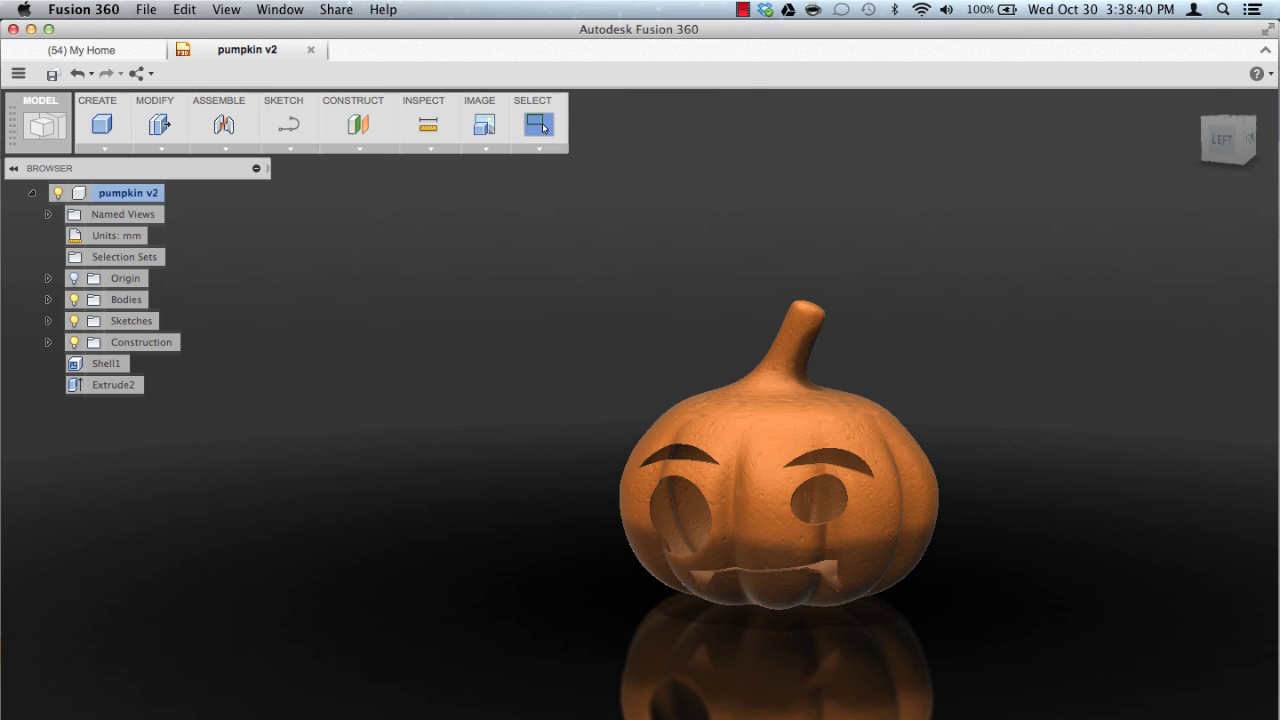
- Expand the Bodies folder of the pumpkin design to list its bodies
{"action": "left_click", "coordinate": [47, 300]}
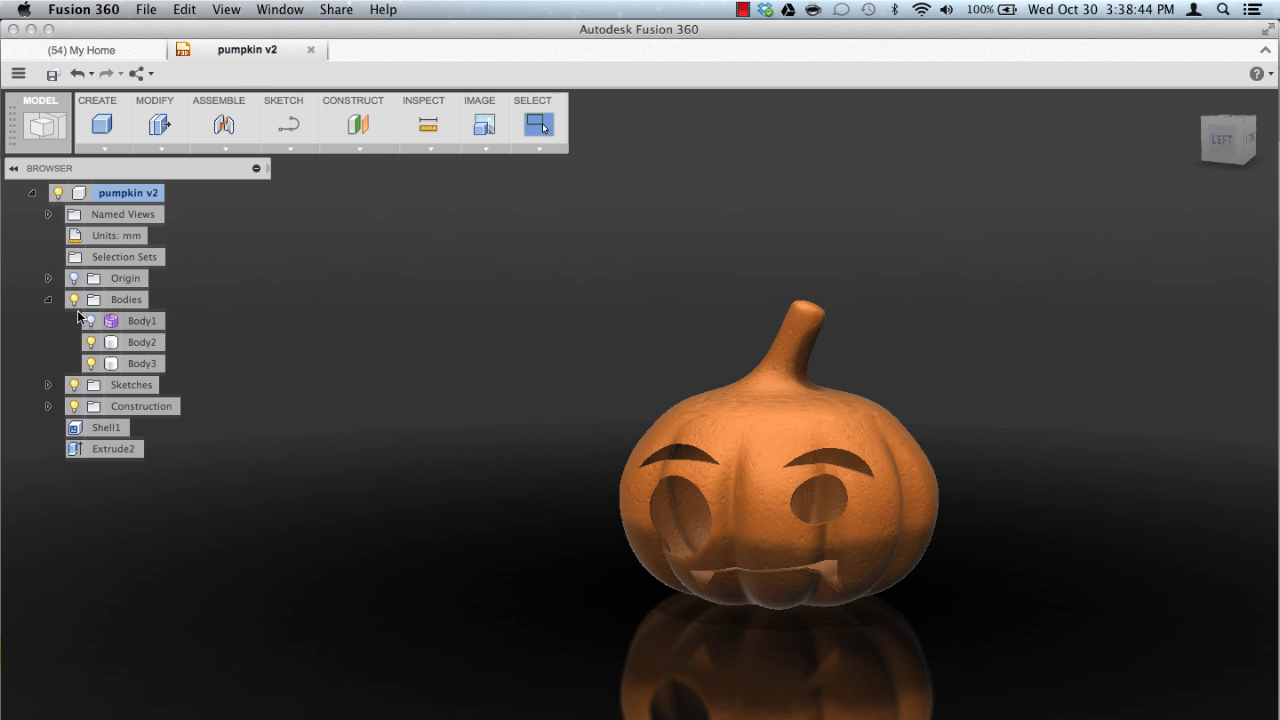
{"action": "left_click", "coordinate": [362, 147]}
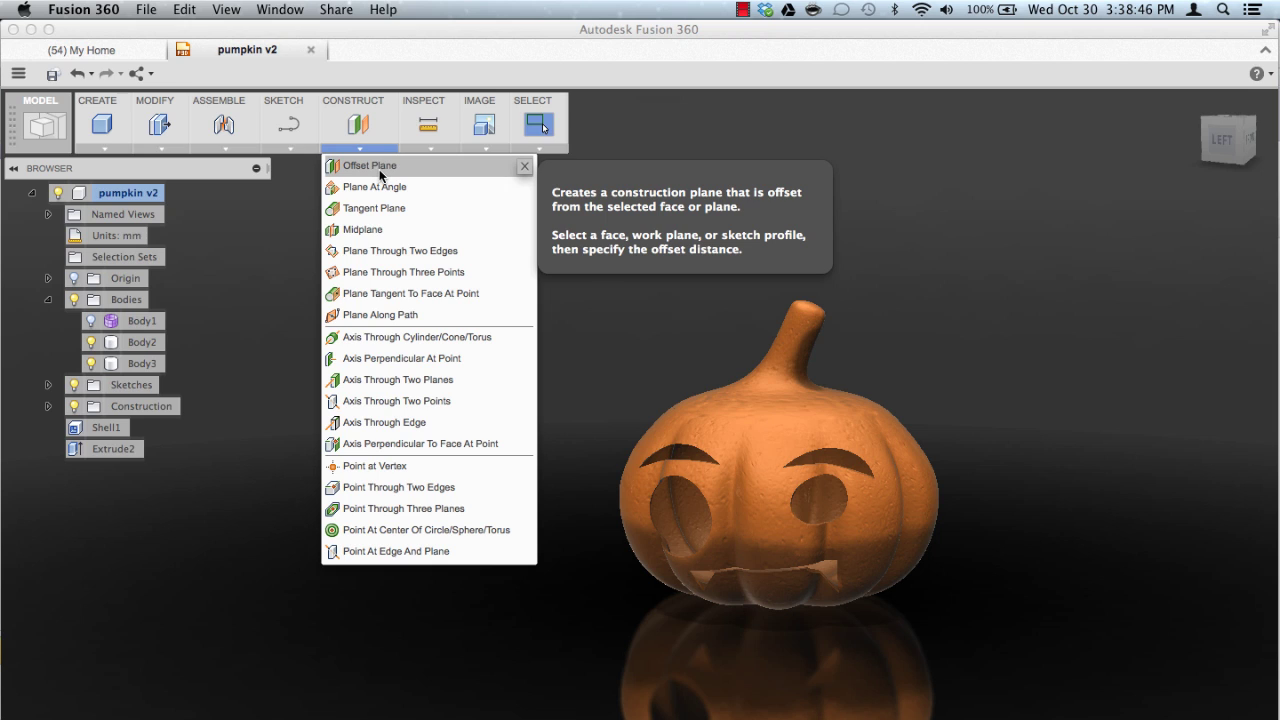
{"action": "left_click", "coordinate": [380, 170]}
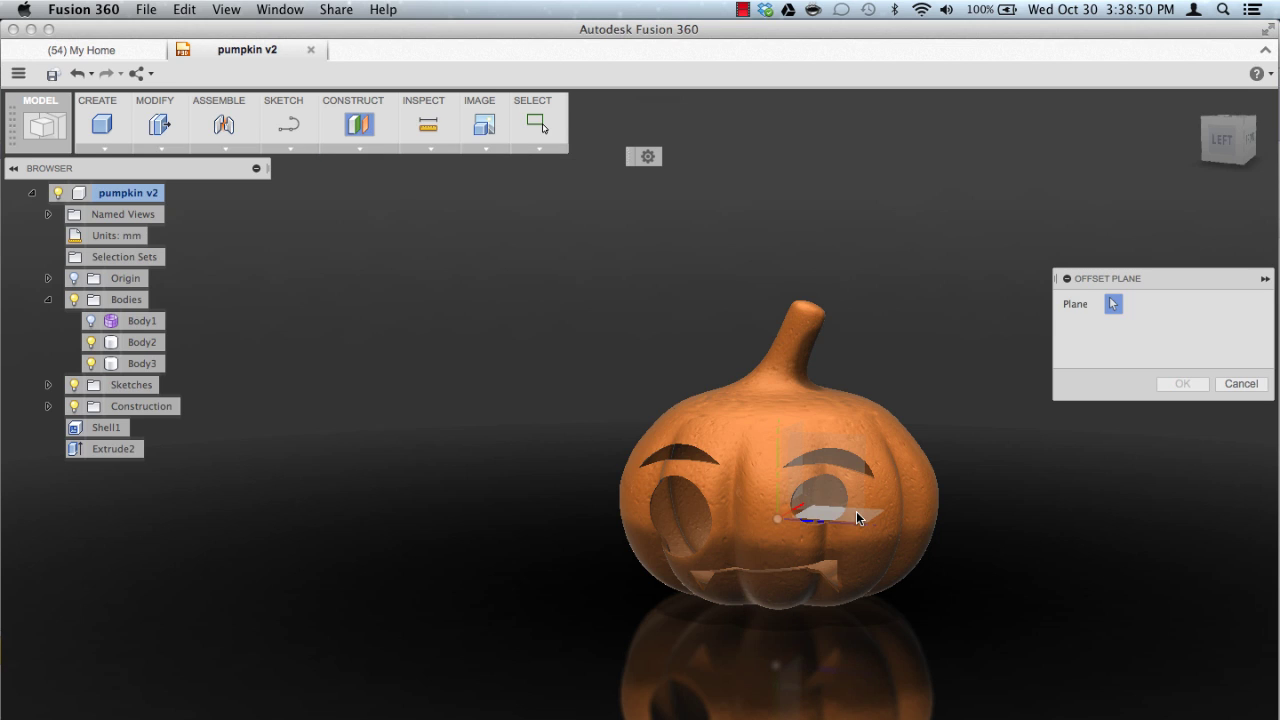
{"action": "left_click", "coordinate": [1231, 386]}
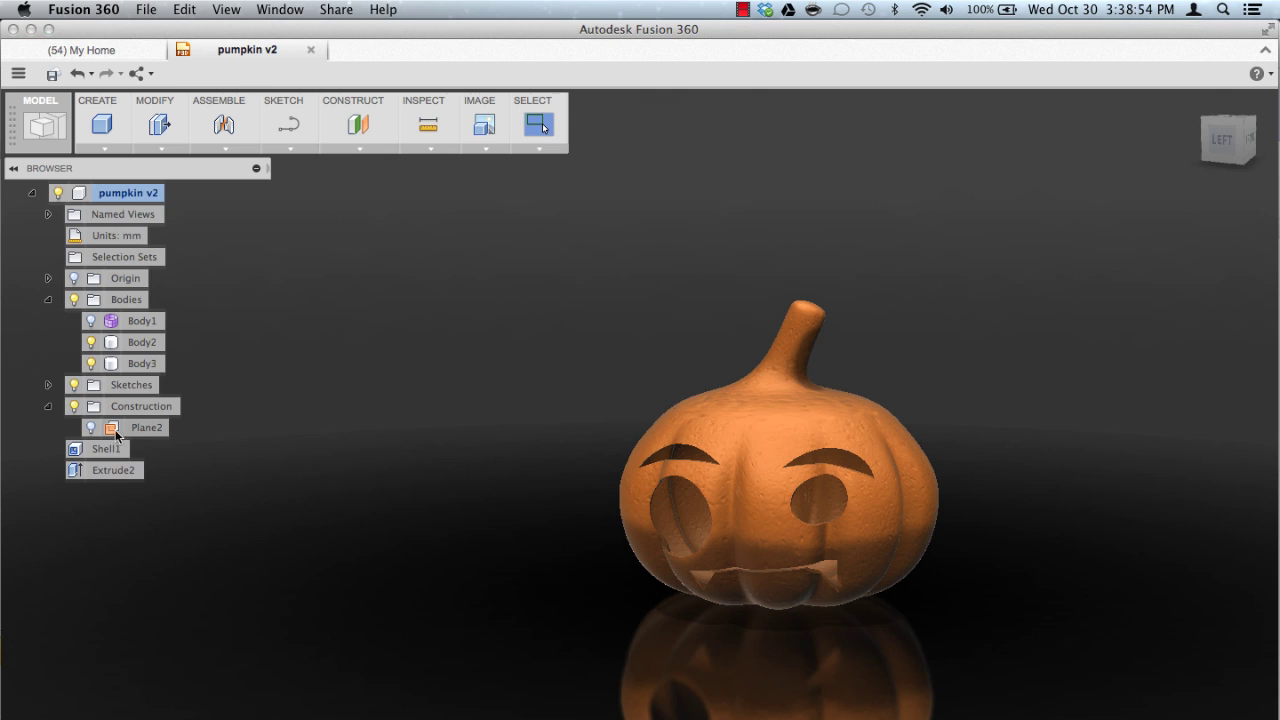
- Show construction plane Plane2 to examine its position against the carved face, and hide the construction geometry again
{"action": "left_click", "coordinate": [134, 433]}
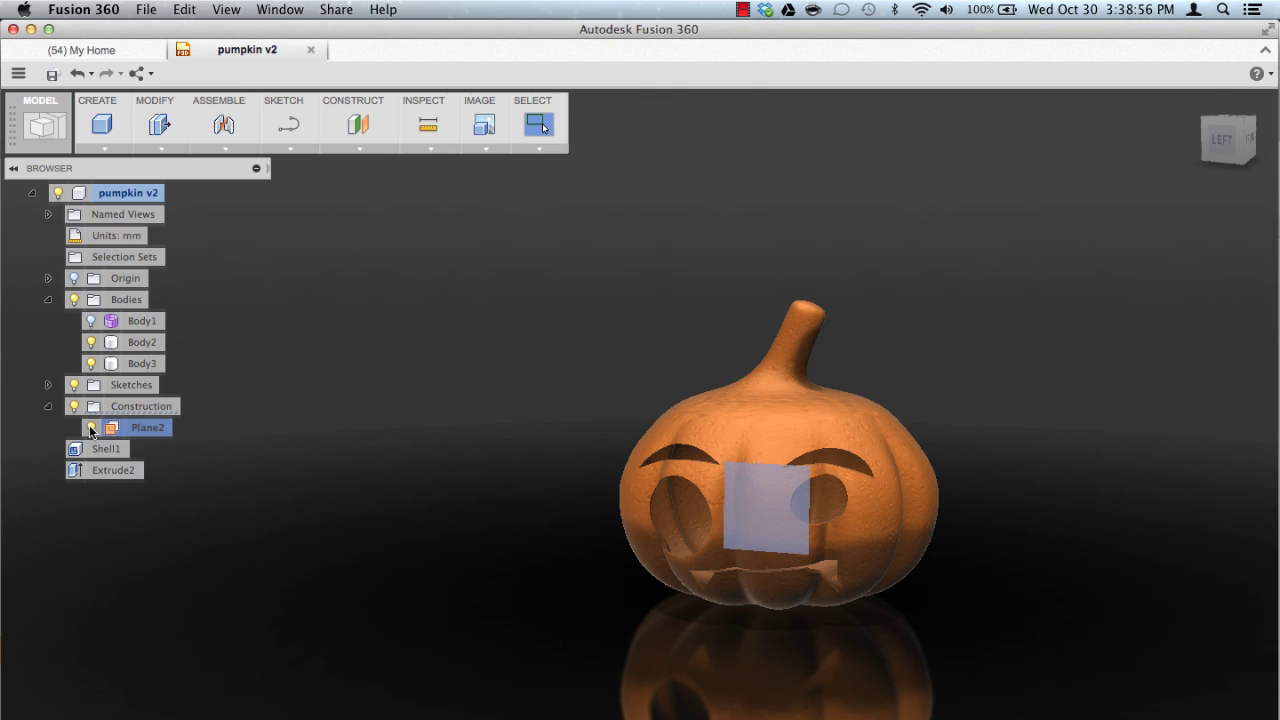
{"action": "left_click", "coordinate": [48, 407]}
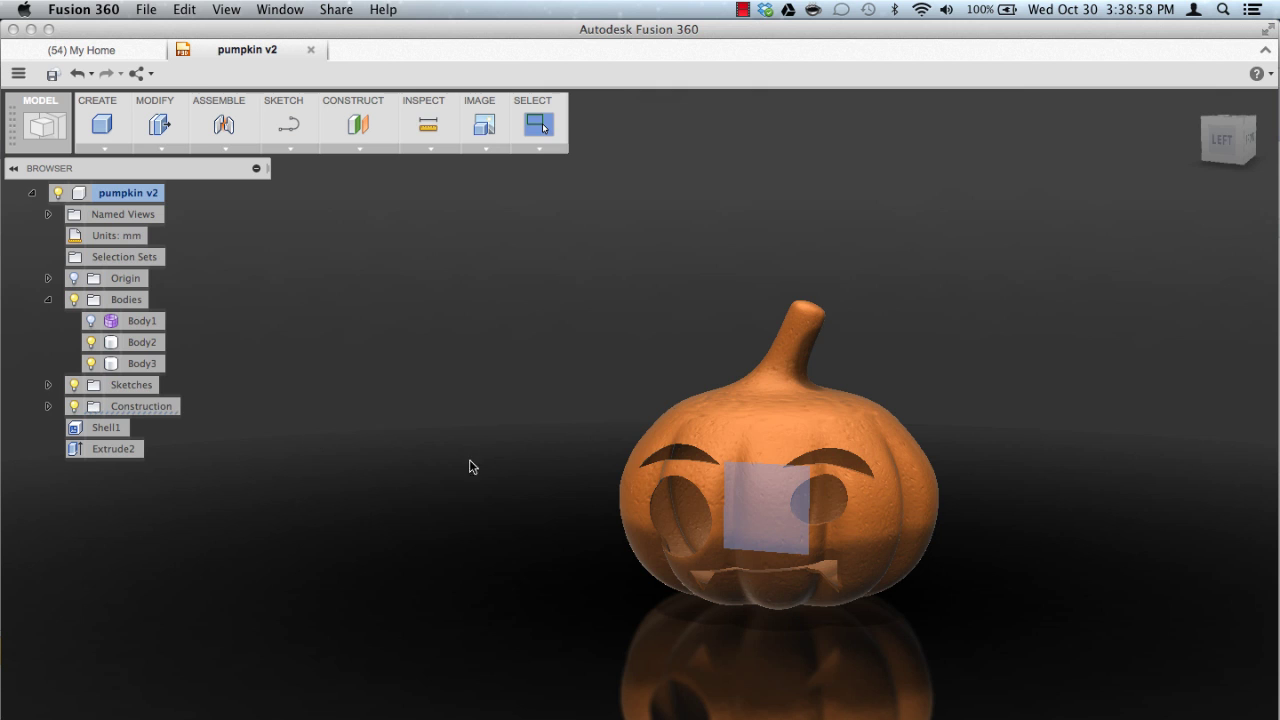
{"action": "mouse_move", "coordinate": [1071, 577]}
{"action": "middle_mouse_down", "text": "shift"}
{"action": "mouse_move", "coordinate": [1046, 586]}
{"action": "mouse_move", "coordinate": [1061, 588]}
{"action": "middle_mouse_up", "text": "shift"}
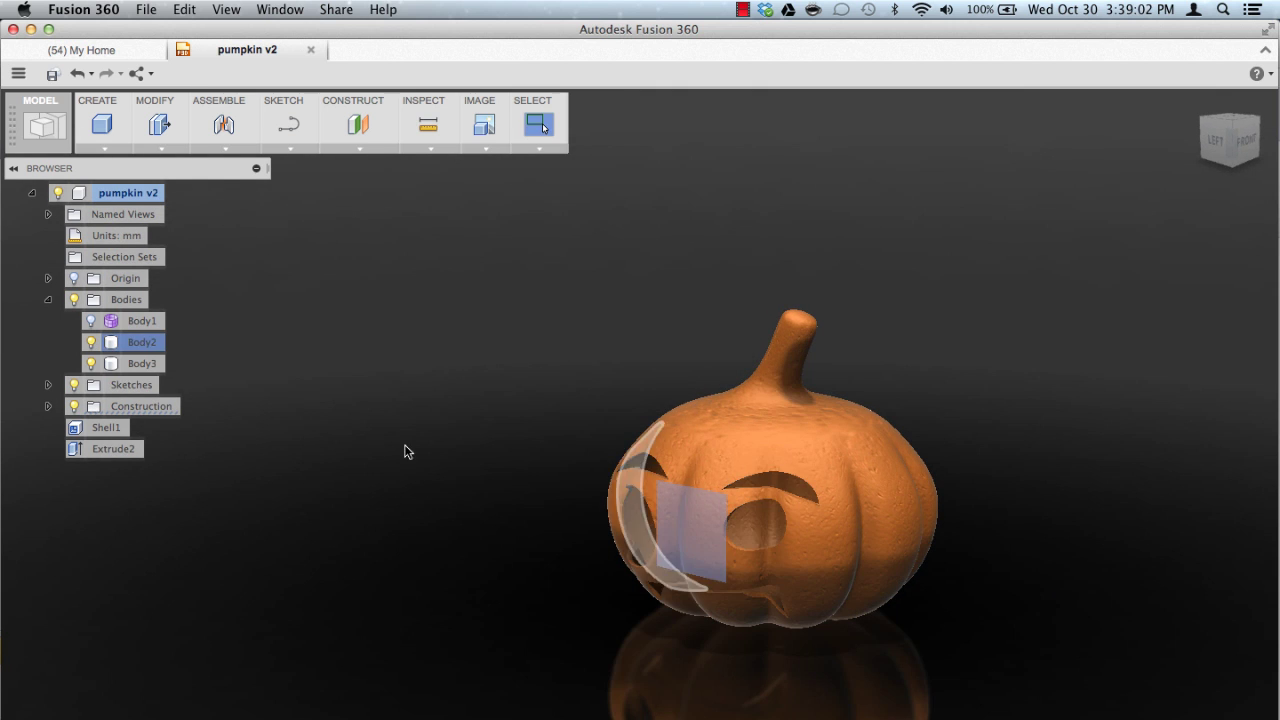
{"action": "middle_click_drag", "start_coordinate": [404, 446], "coordinate": [442, 450], "text": "shift"}
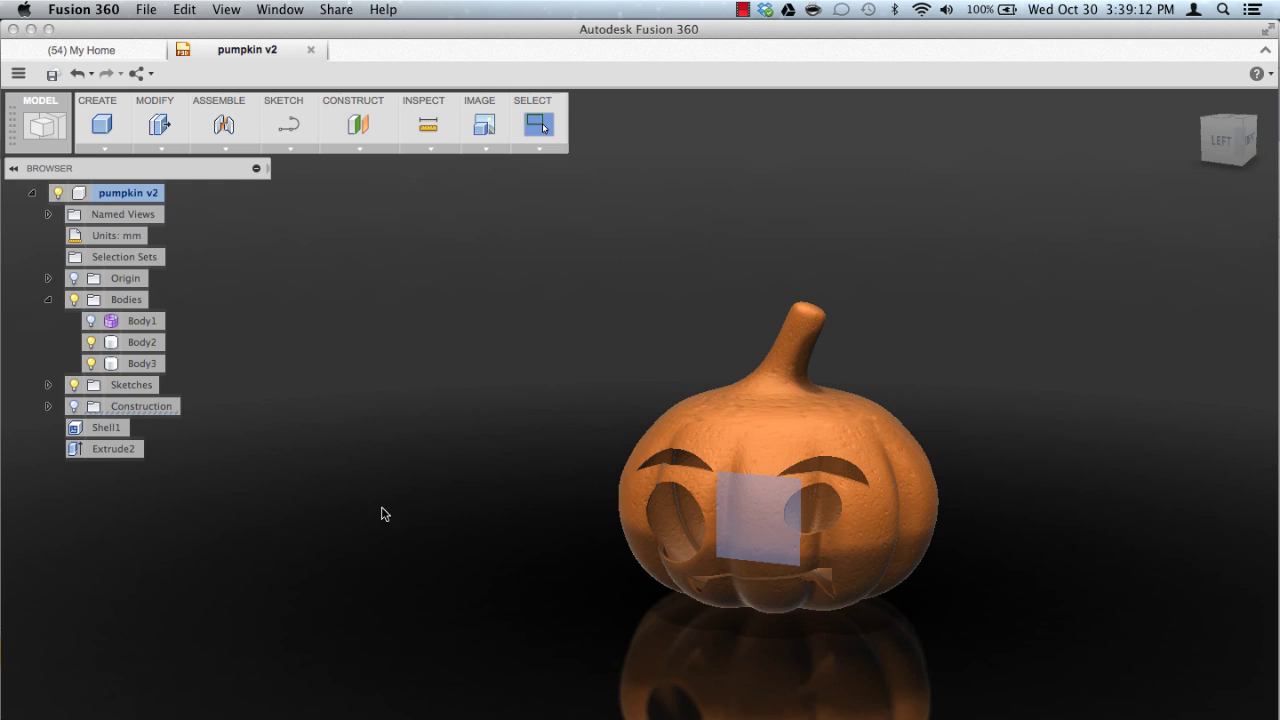
{"action": "left_click", "coordinate": [373, 546]}
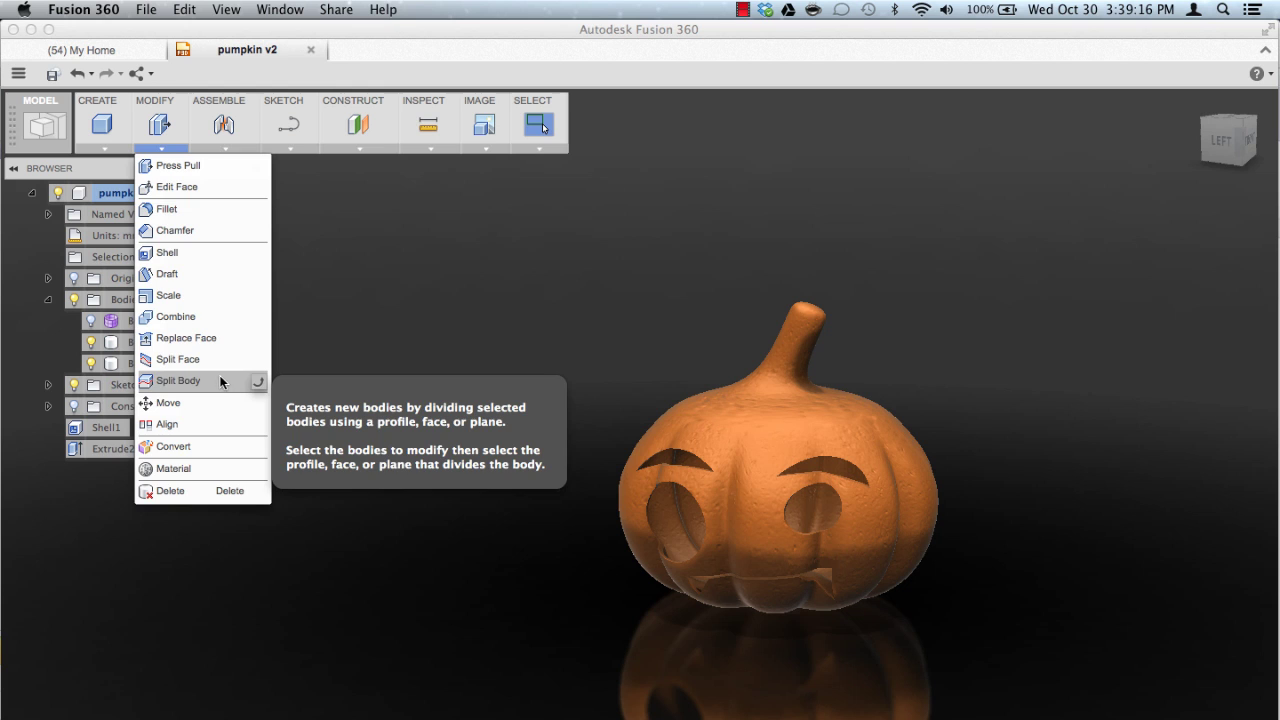
- Highlight Body2 and Body3 in turn to examine how the pumpkin is split into a carved shell and a stem lid
{"action": "left_click", "coordinate": [529, 336]}
{"action": "middle_click_drag", "start_coordinate": [522, 443], "coordinate": [510, 412], "text": "shift"}
{"action": "scroll", "coordinate": [518, 424], "scroll_direction": "up", "scroll_amount": 1}
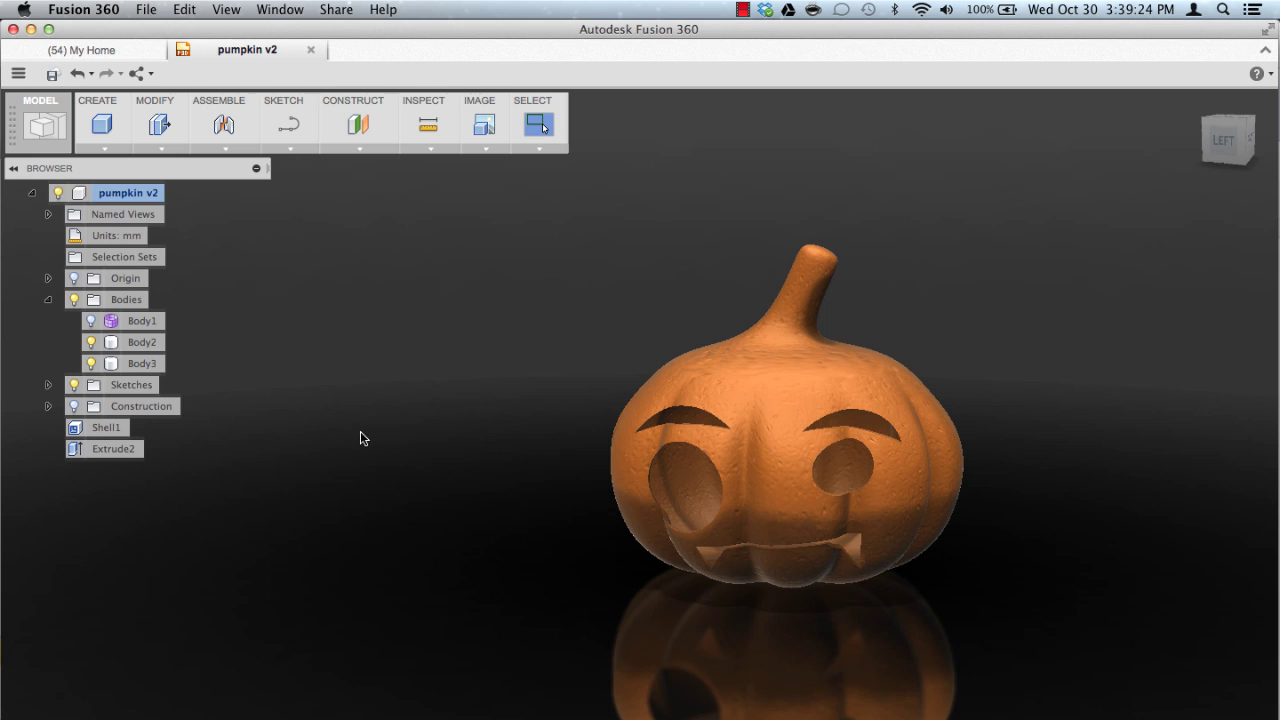
{"action": "left_click", "coordinate": [150, 344]}
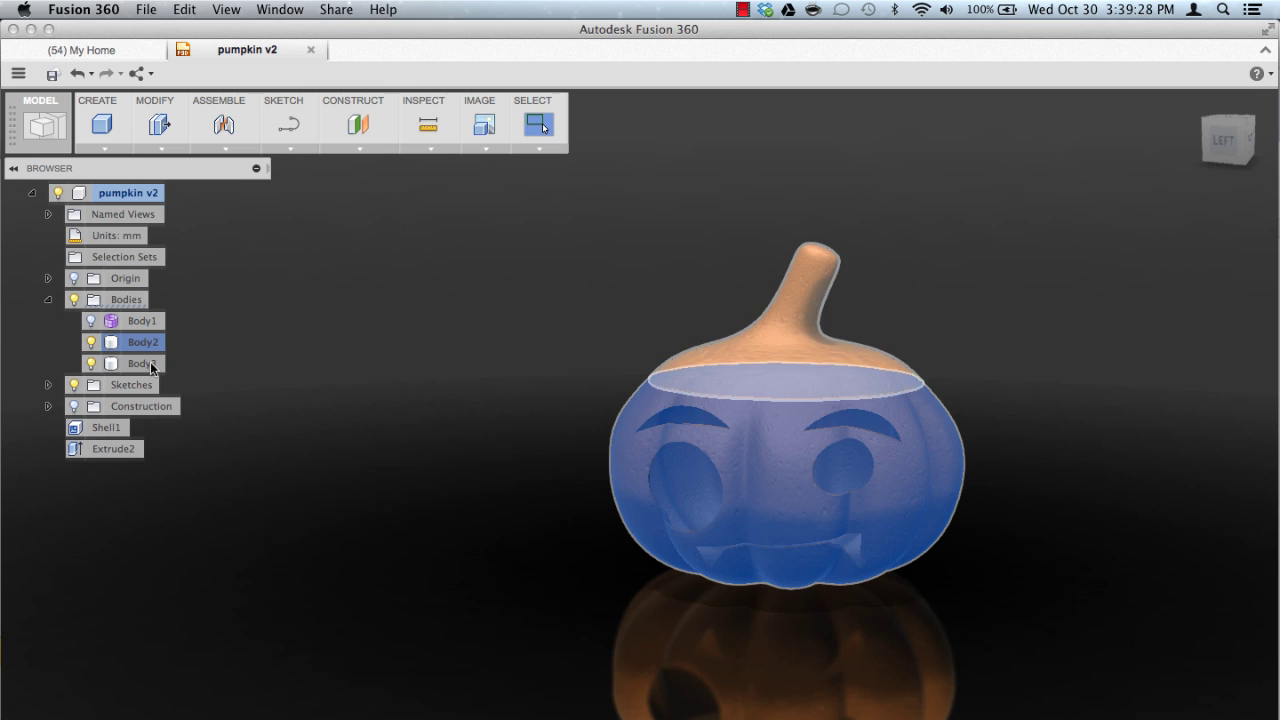
{"action": "left_click", "coordinate": [144, 371]}
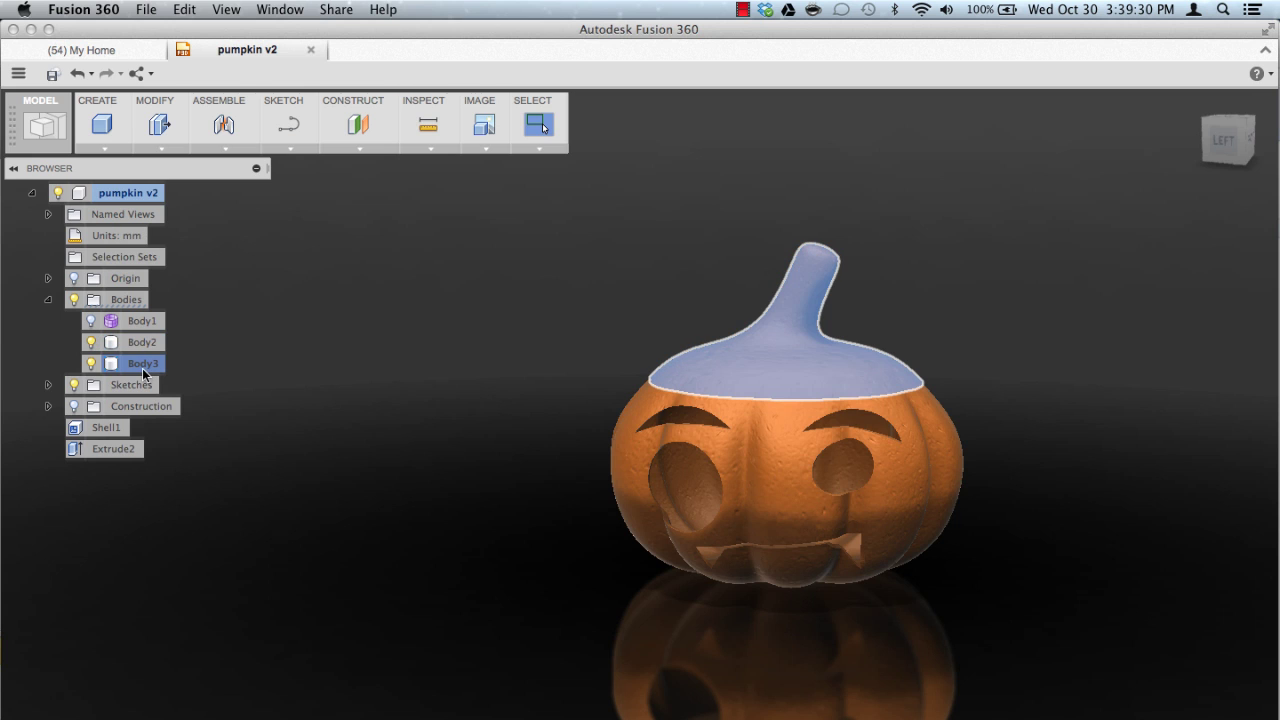
- Hide the stem lid Body3 and examine the hollow interior of the carved pumpkin shell
{"action": "left_click", "coordinate": [91, 364]}
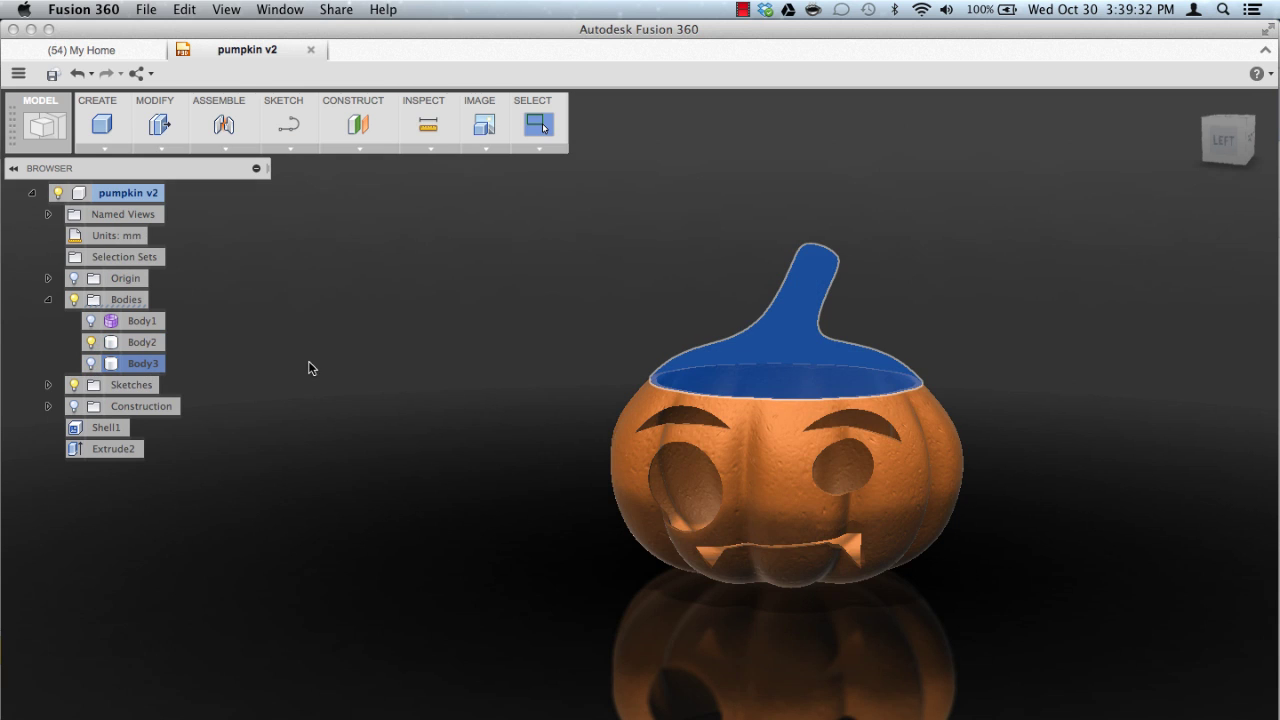
{"action": "left_click", "coordinate": [401, 393]}
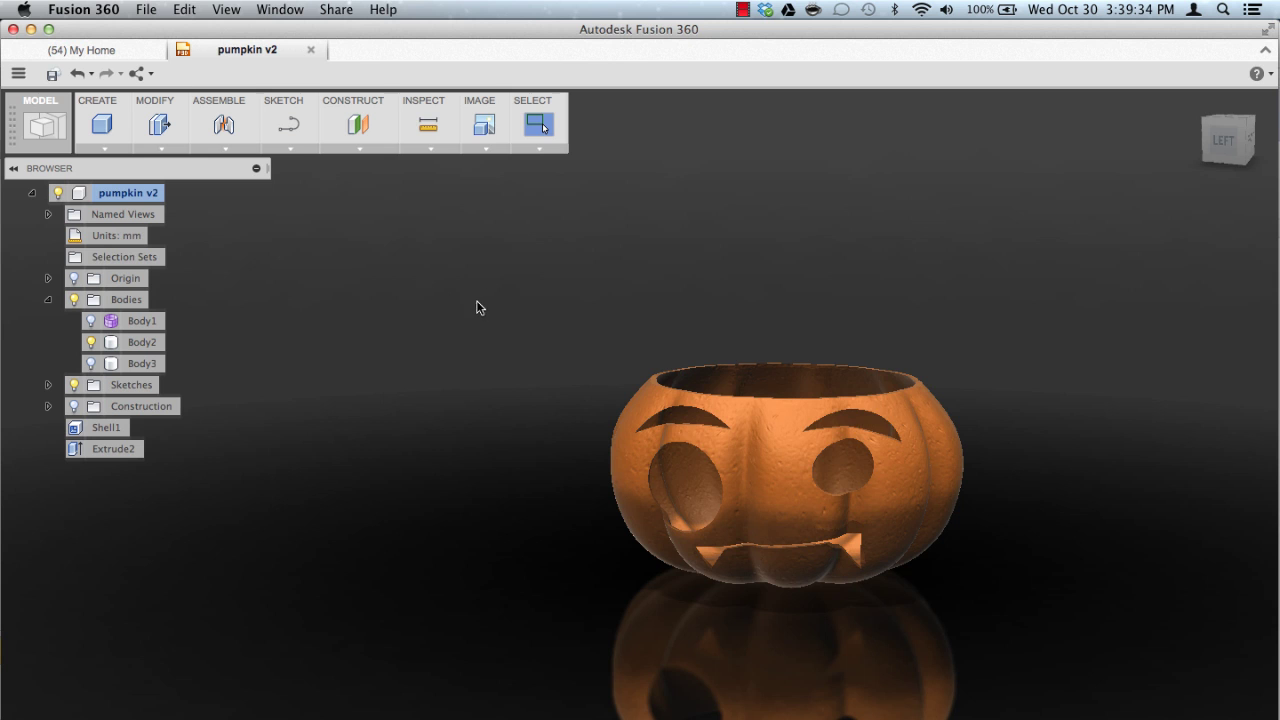
{"action": "middle_click_drag", "start_coordinate": [477, 302], "coordinate": [494, 354], "text": "shift"}
{"action": "scroll", "coordinate": [503, 317], "scroll_direction": "up", "scroll_amount": 2}
{"action": "scroll", "coordinate": [502, 353], "scroll_direction": "up", "scroll_amount": 1}
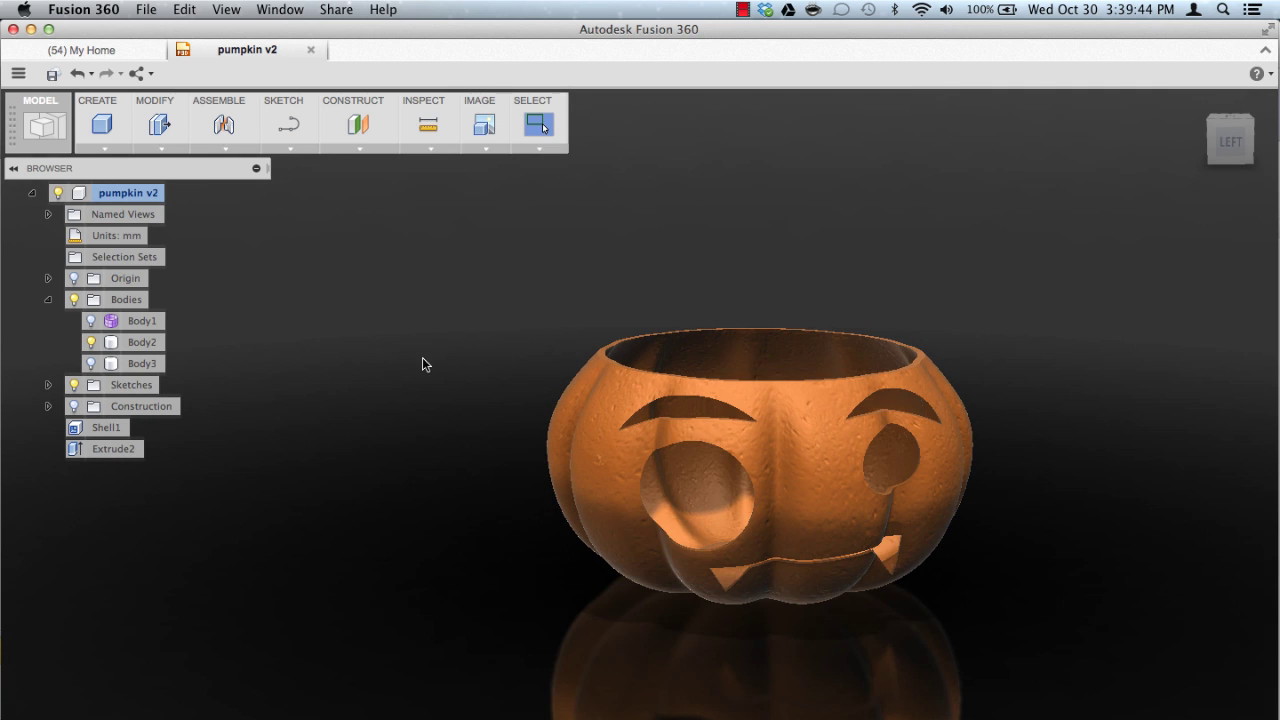
{"action": "middle_click_drag", "start_coordinate": [413, 341], "coordinate": [424, 346], "text": "shift"}
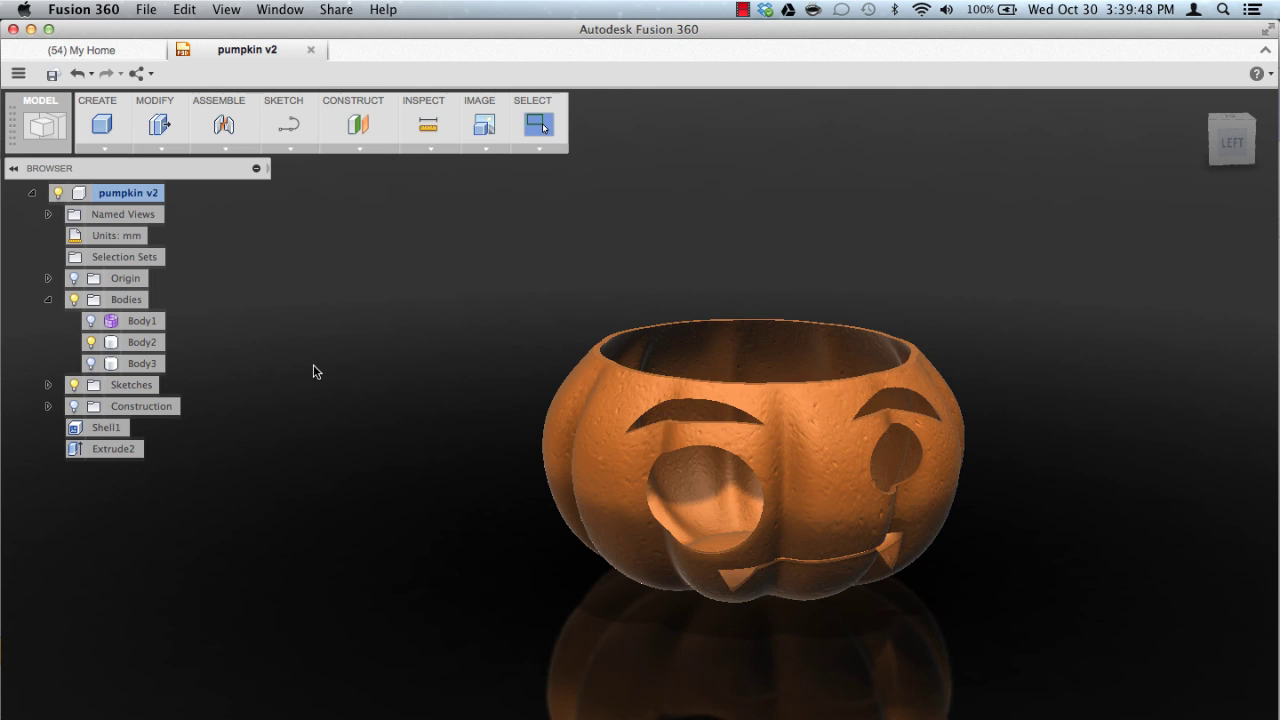
- Toggle the visibility of the lid Body3 to compare the closed and open pumpkin, leaving it hidden, and inspect the shell's wall from above
{"action": "left_click", "coordinate": [95, 364]}
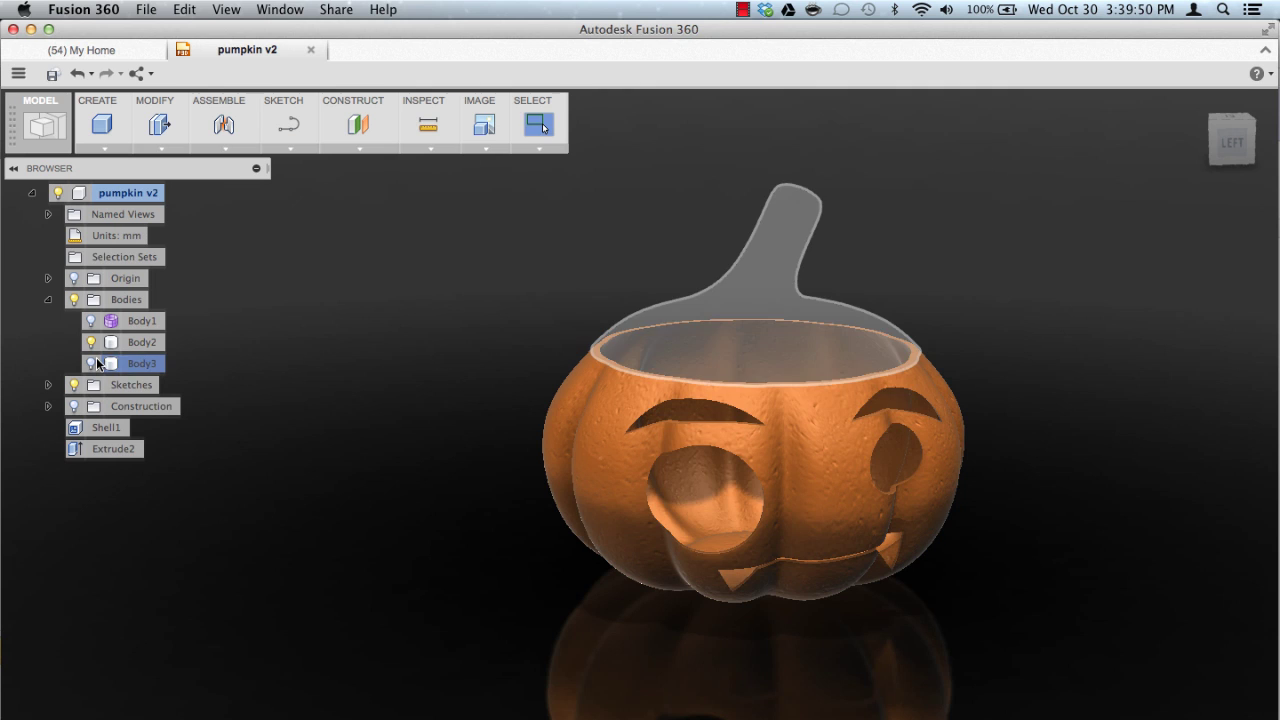
{"action": "left_click", "coordinate": [92, 364]}
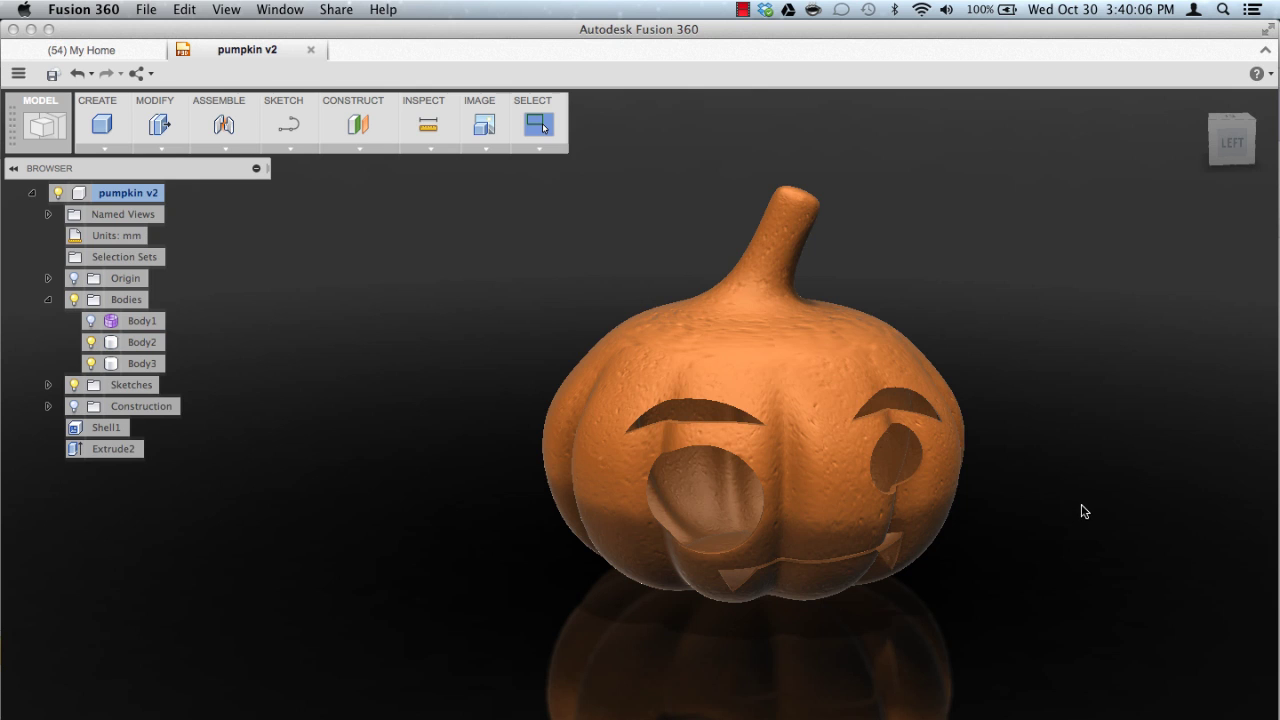
{"action": "left_click", "coordinate": [93, 365]}
{"action": "left_click", "coordinate": [92, 364]}
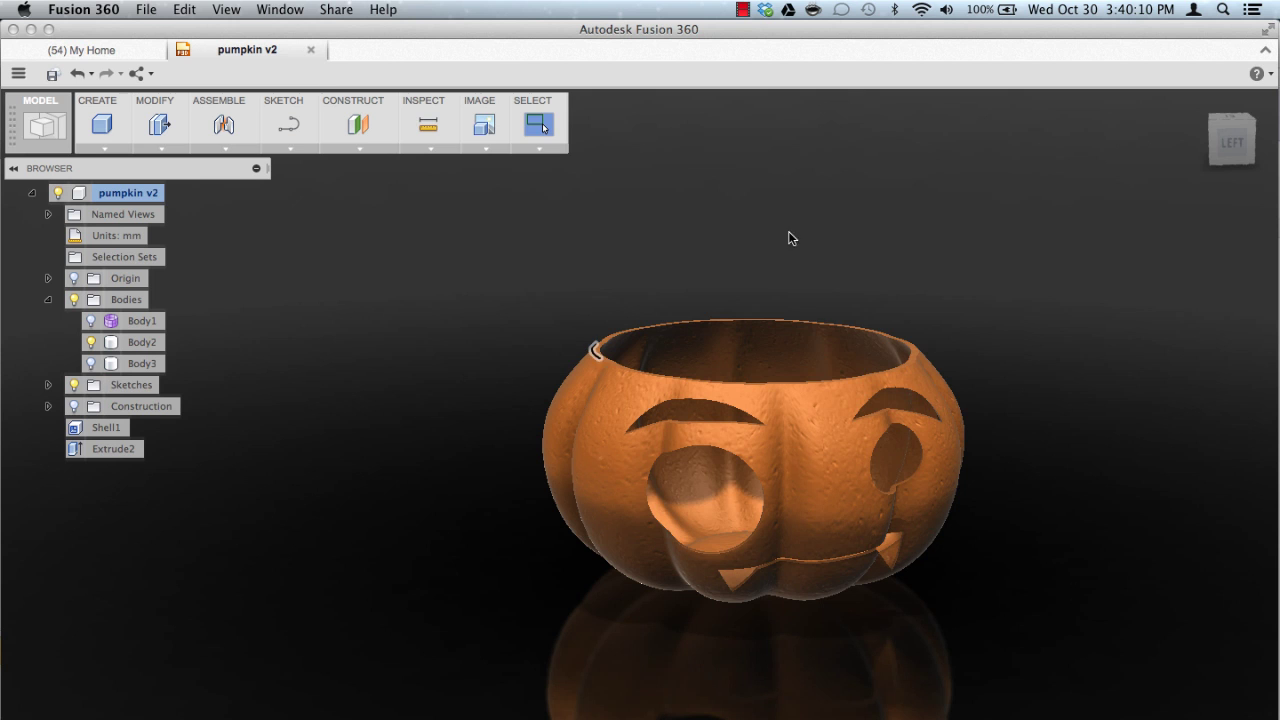
{"action": "middle_click_drag", "start_coordinate": [898, 189], "coordinate": [891, 242], "text": "shift"}
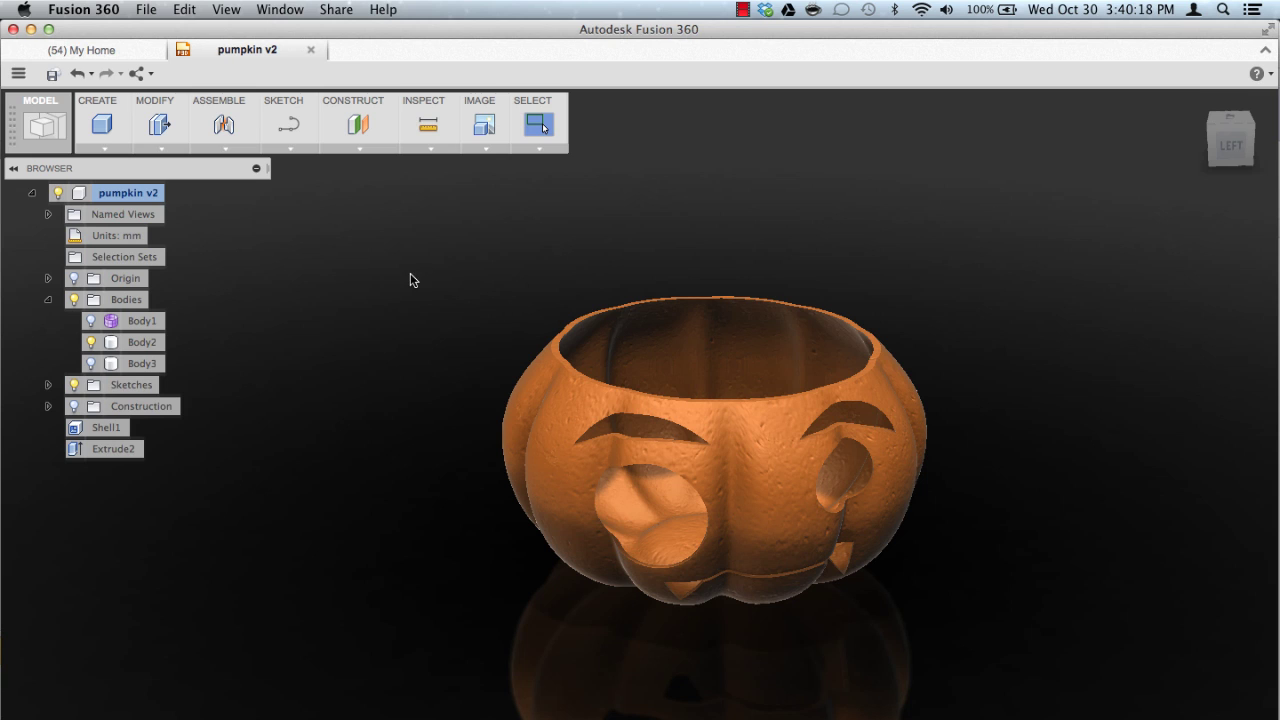
{"action": "left_click", "coordinate": [157, 148]}
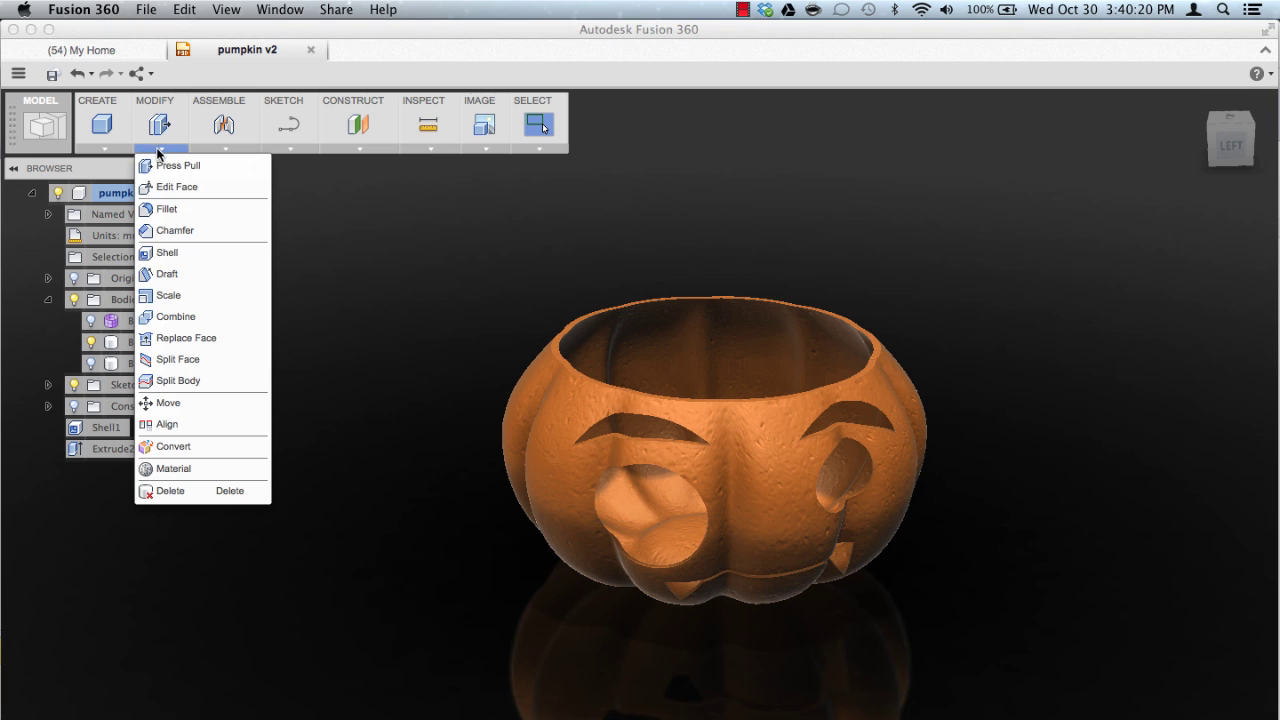
{"action": "left_click", "coordinate": [347, 509]}
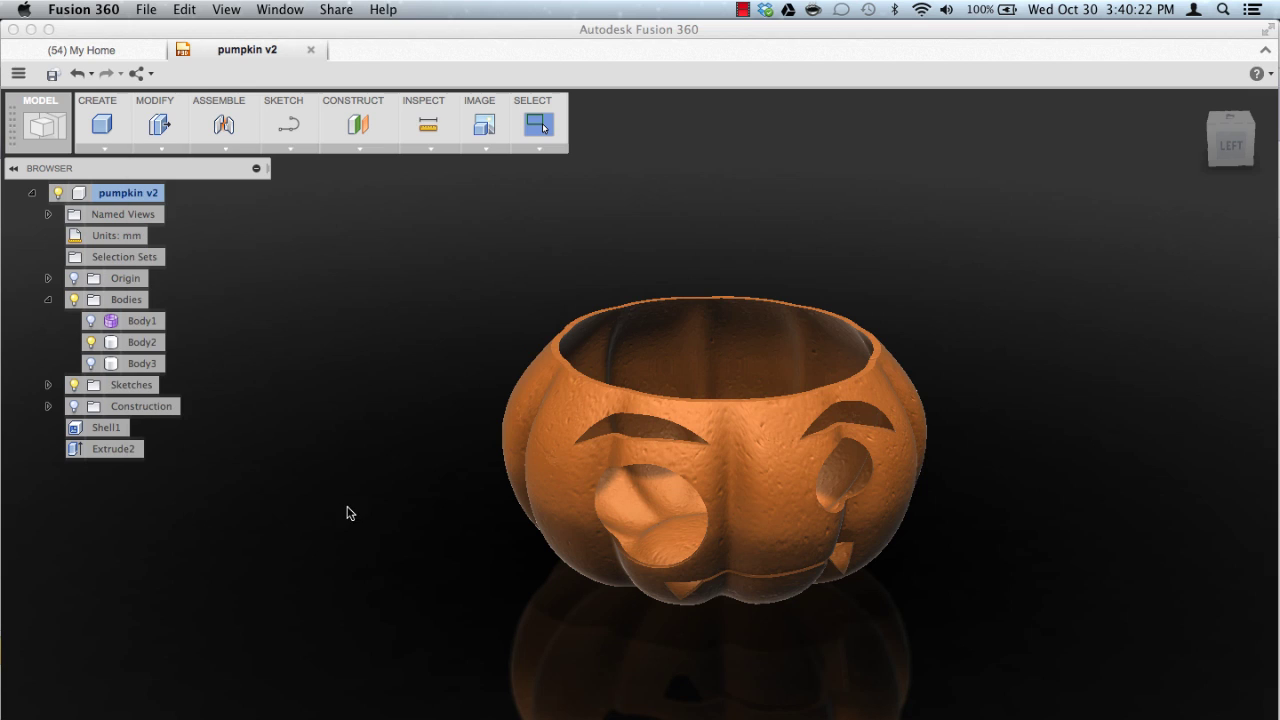
{"action": "left_click", "coordinate": [614, 434]}
{"action": "left_click", "coordinate": [422, 507]}
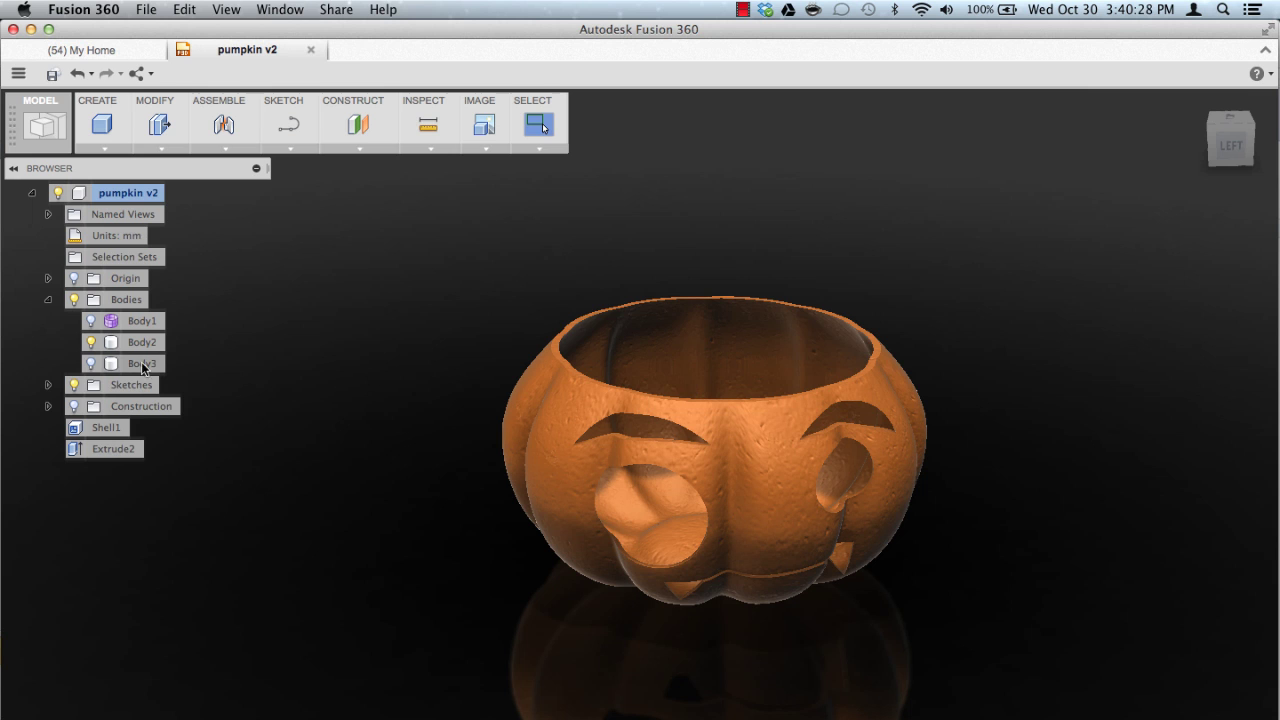
- Make the stem lid Body3 visible again and view the complete pumpkin from the face side
{"action": "left_click", "coordinate": [91, 364]}
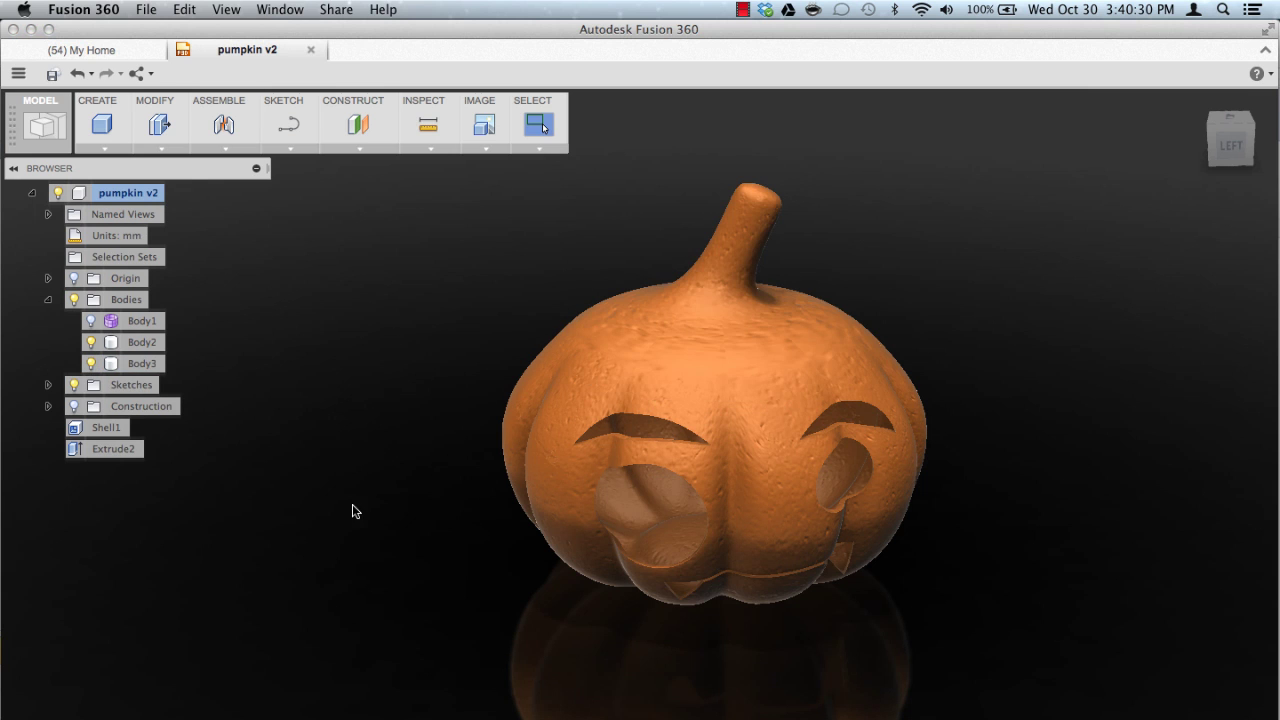
{"action": "middle_click_drag", "start_coordinate": [373, 490], "coordinate": [376, 477], "text": "shift"}
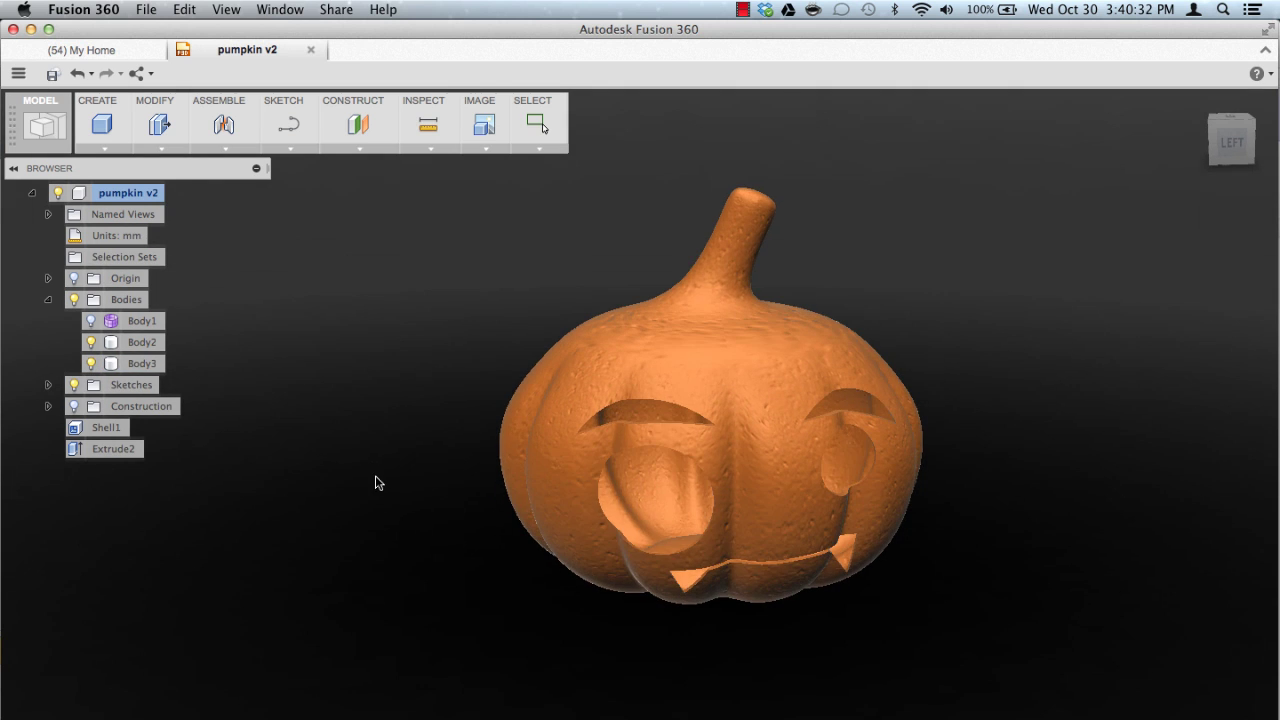
{"action": "mouse_move", "coordinate": [294, 466]}
{"action": "middle_mouse_down", "text": "shift"}
{"action": "mouse_move", "coordinate": [334, 486]}
{"action": "mouse_move", "coordinate": [306, 494]}
{"action": "middle_mouse_up", "text": "shift"}
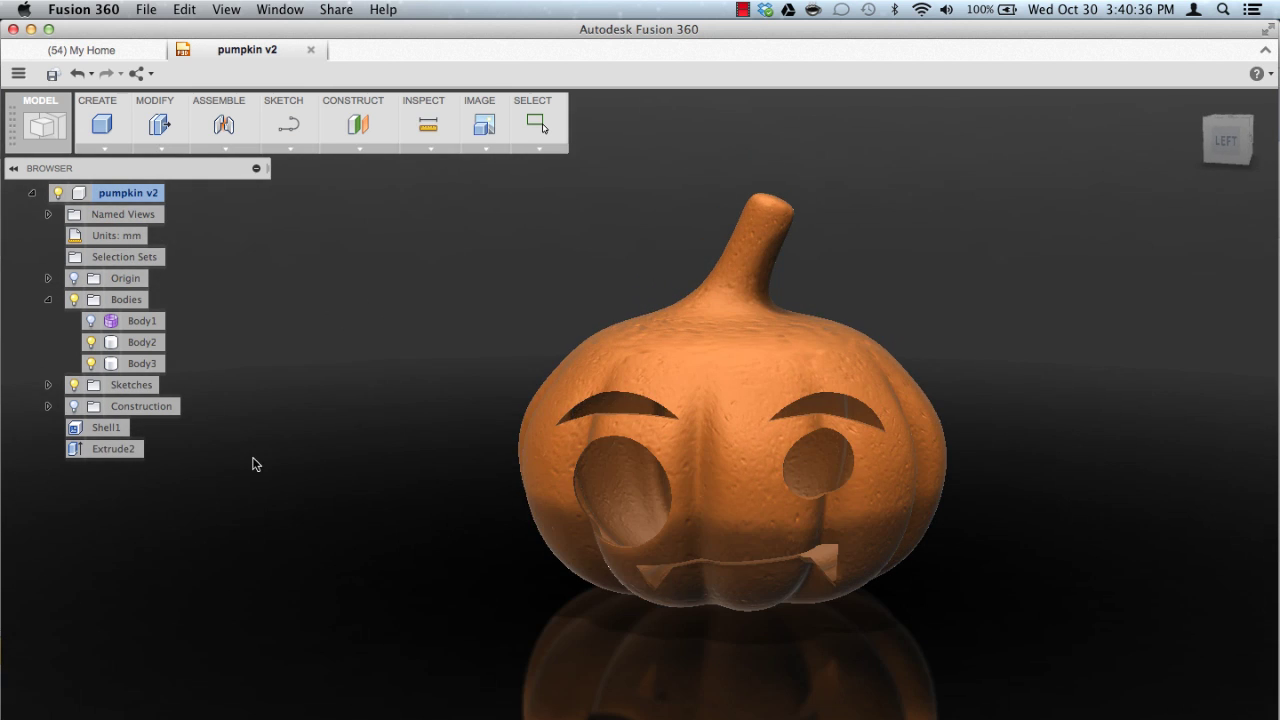
- Show Sketch1 with the eye, eyebrow and mouth profiles and examine its offset from the carved face
{"action": "left_click", "coordinate": [47, 386]}
{"action": "left_click", "coordinate": [91, 407]}
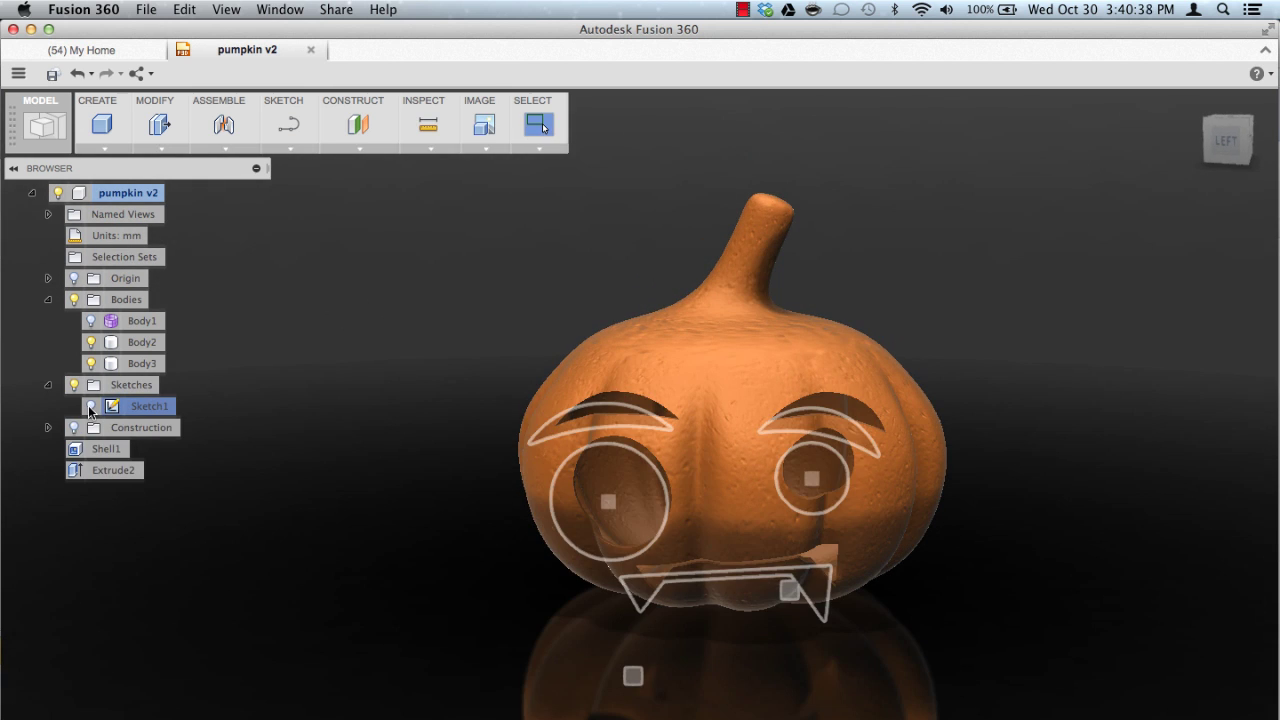
{"action": "left_click", "coordinate": [90, 408]}
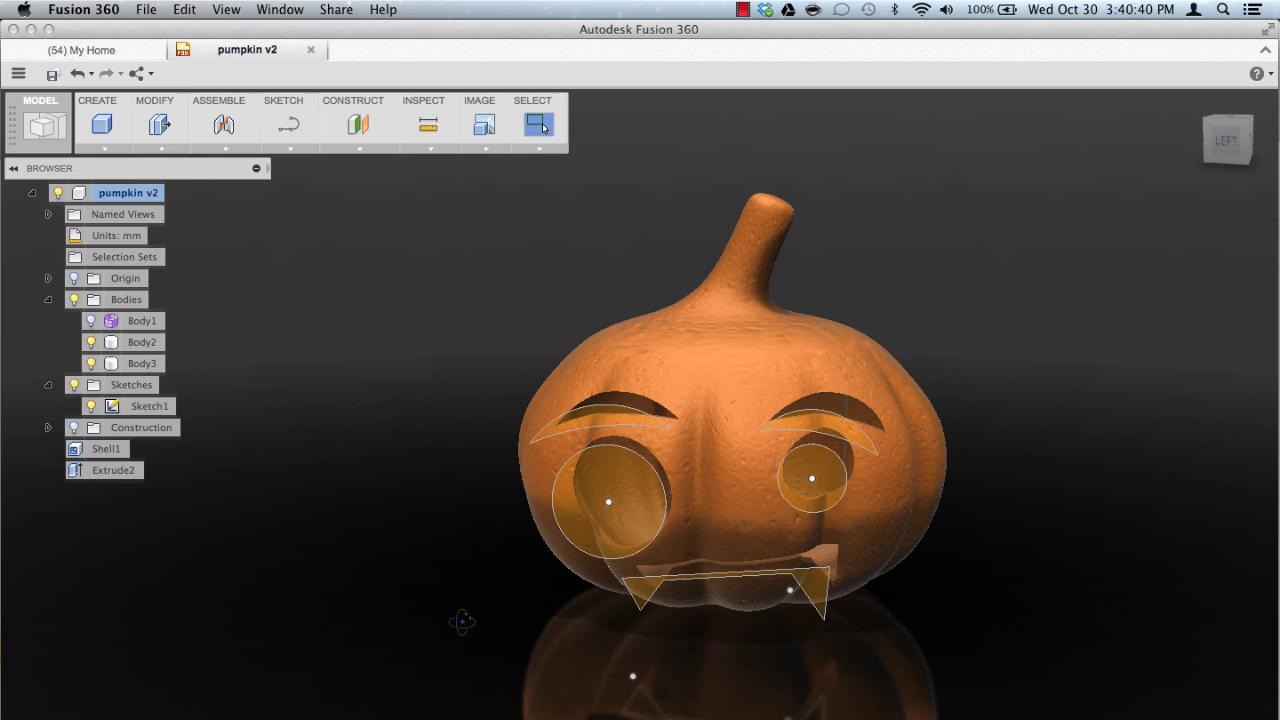
{"action": "middle_click_drag", "start_coordinate": [462, 622], "coordinate": [417, 626], "text": "shift"}
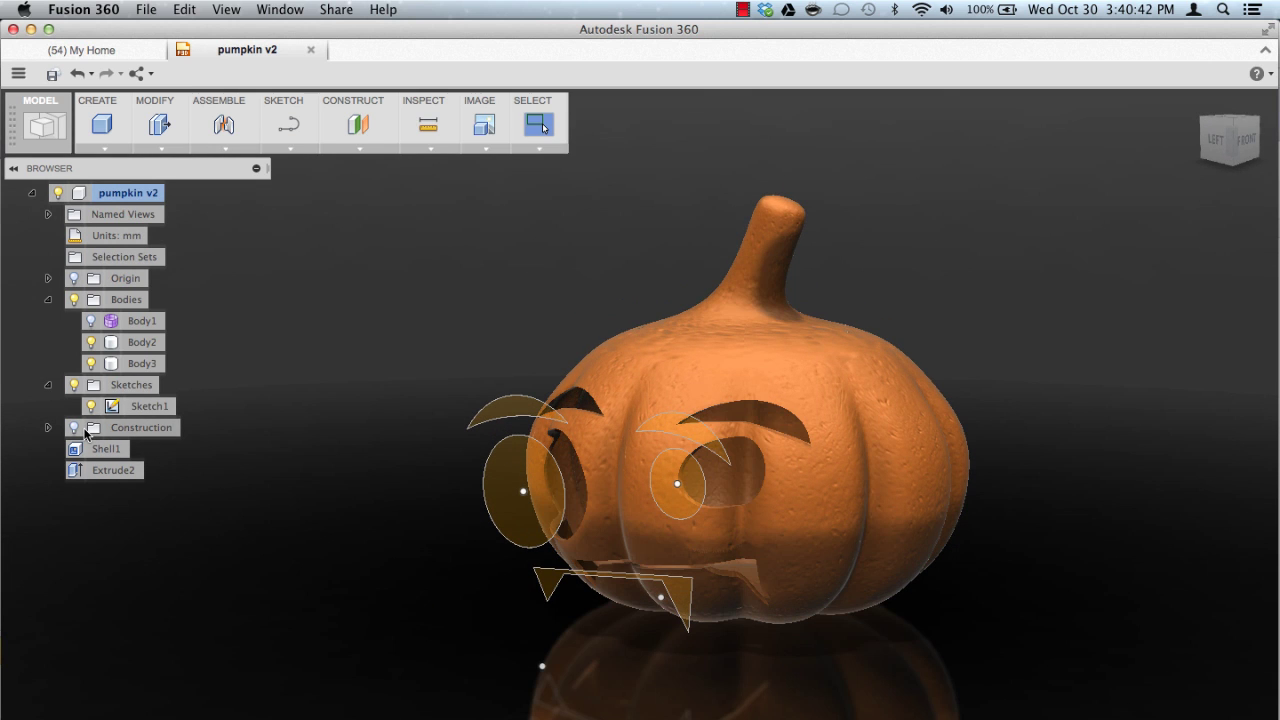
- Show the construction geometry including Plane2 and examine the plane and the face profiles in front of the pumpkin
{"action": "left_click", "coordinate": [74, 428]}
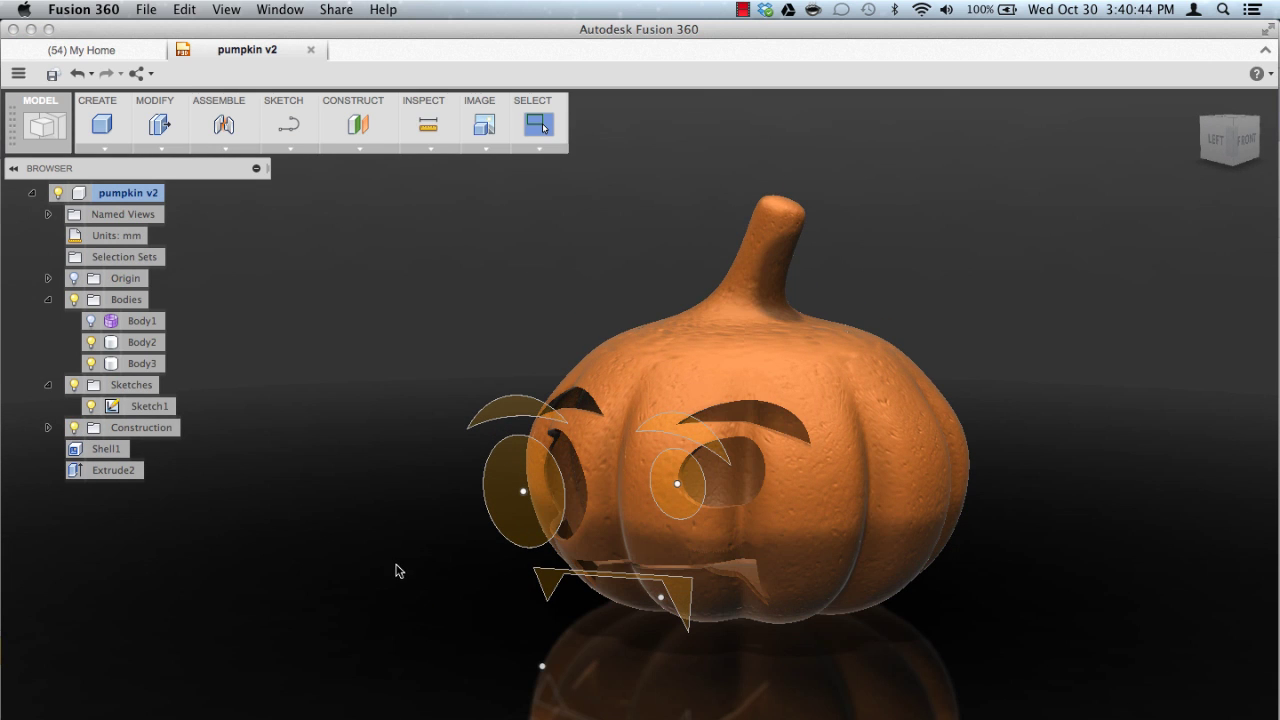
{"action": "middle_click_drag", "start_coordinate": [374, 586], "coordinate": [368, 591], "text": "shift"}
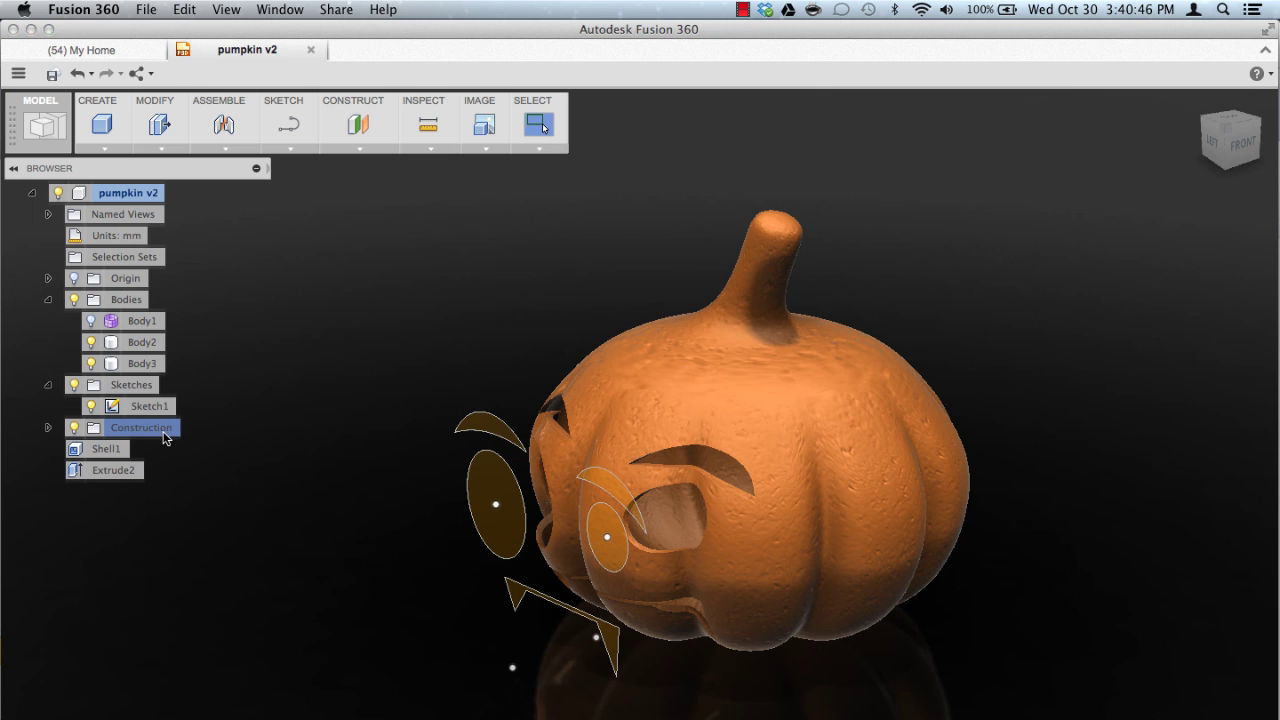
{"action": "left_click", "coordinate": [47, 427]}
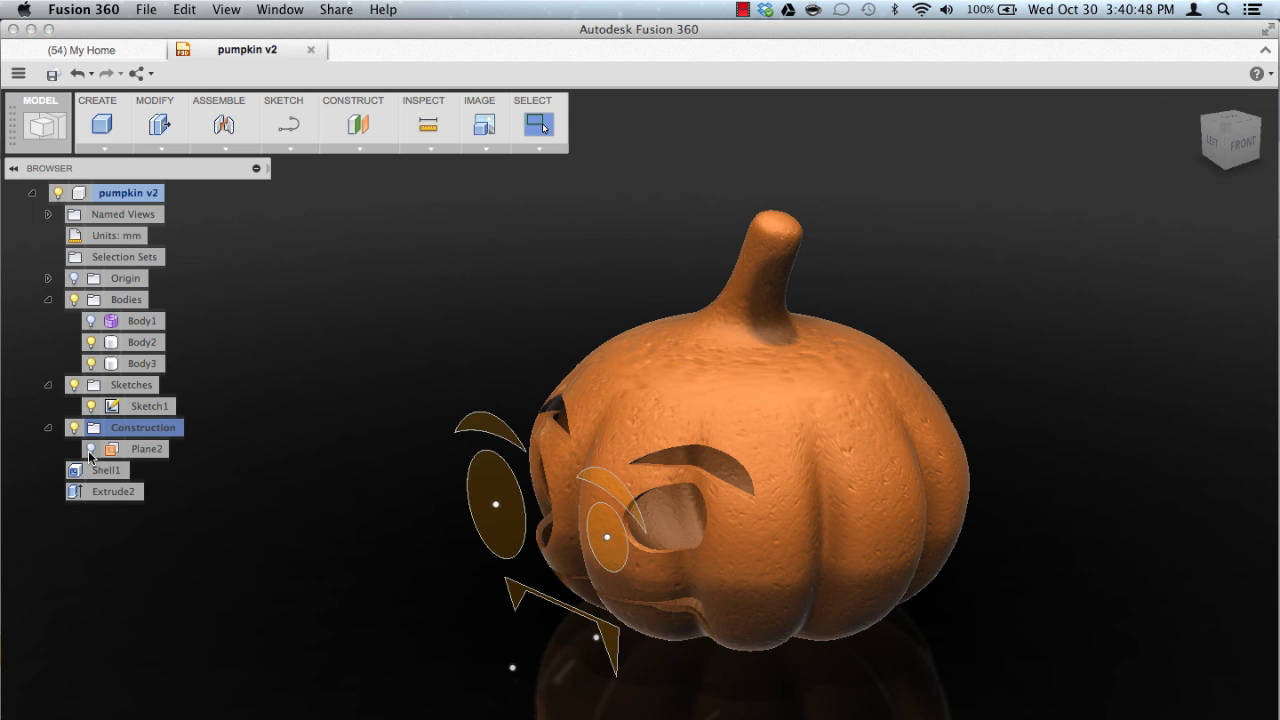
{"action": "left_click", "coordinate": [90, 452]}
{"action": "middle_click_drag", "start_coordinate": [343, 662], "coordinate": [412, 642], "text": "shift"}
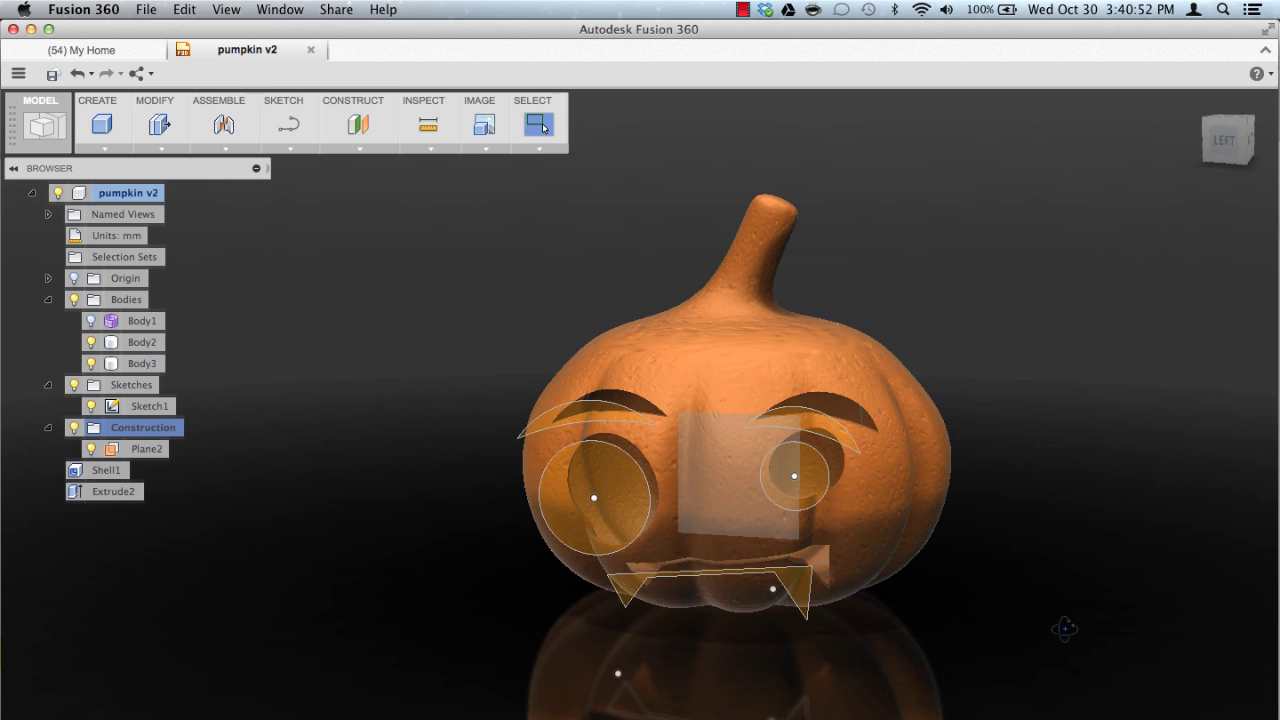
{"action": "middle_click_drag", "start_coordinate": [1064, 629], "coordinate": [1054, 635], "text": "shift"}
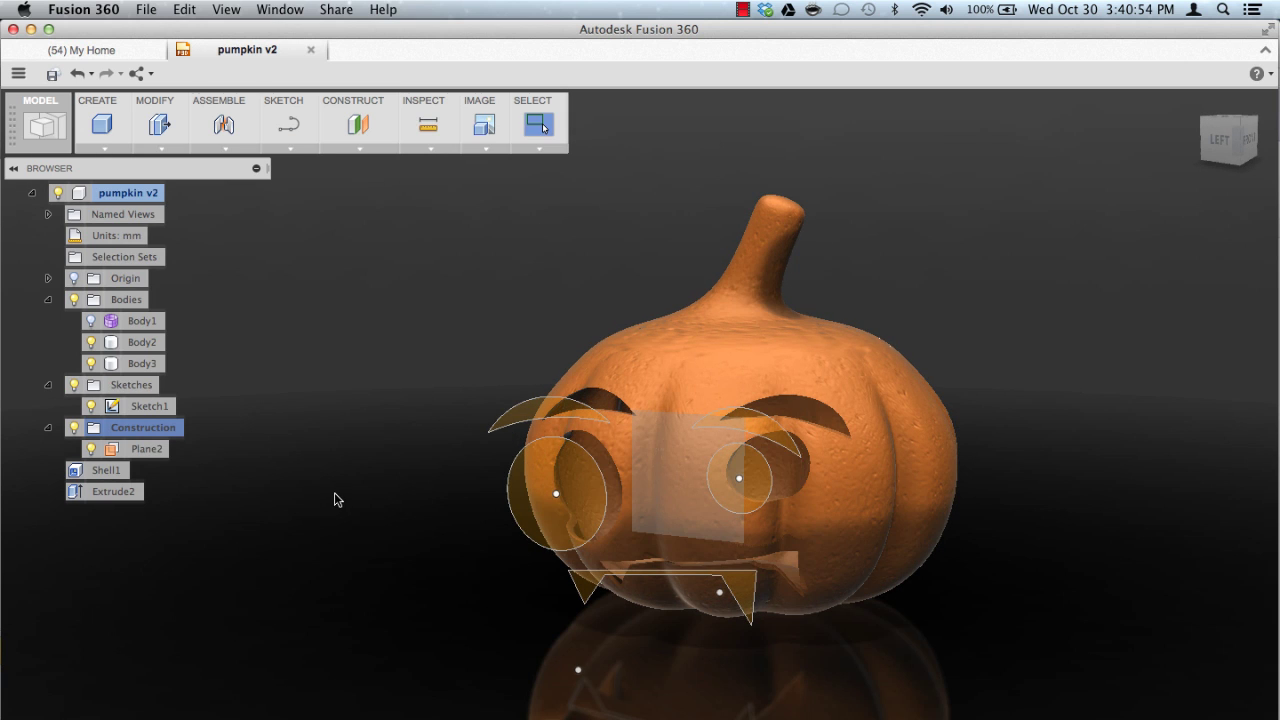
{"action": "right_click", "coordinate": [545, 456]}
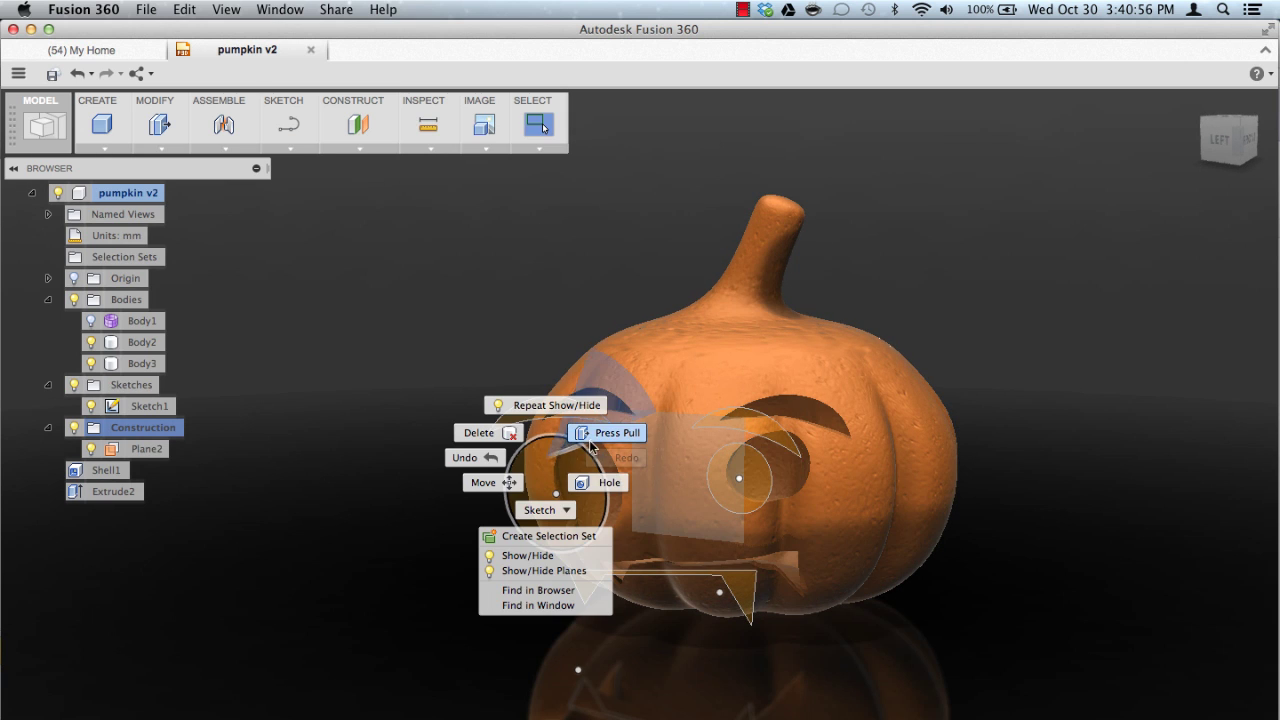
{"action": "left_click", "coordinate": [989, 606]}
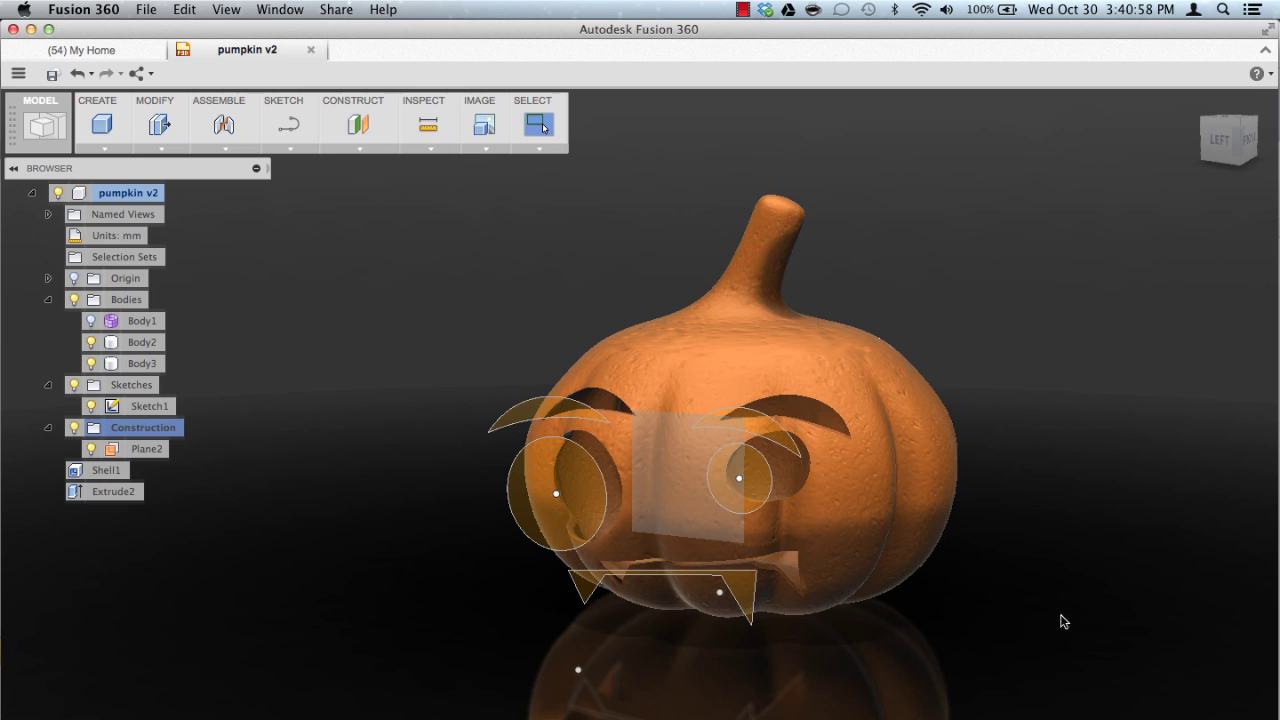
- Hide the Construction and Sketches folders and frame the finished carved pumpkin from the face side
{"action": "middle_click_drag", "start_coordinate": [1005, 648], "coordinate": [1040, 650], "text": "shift"}
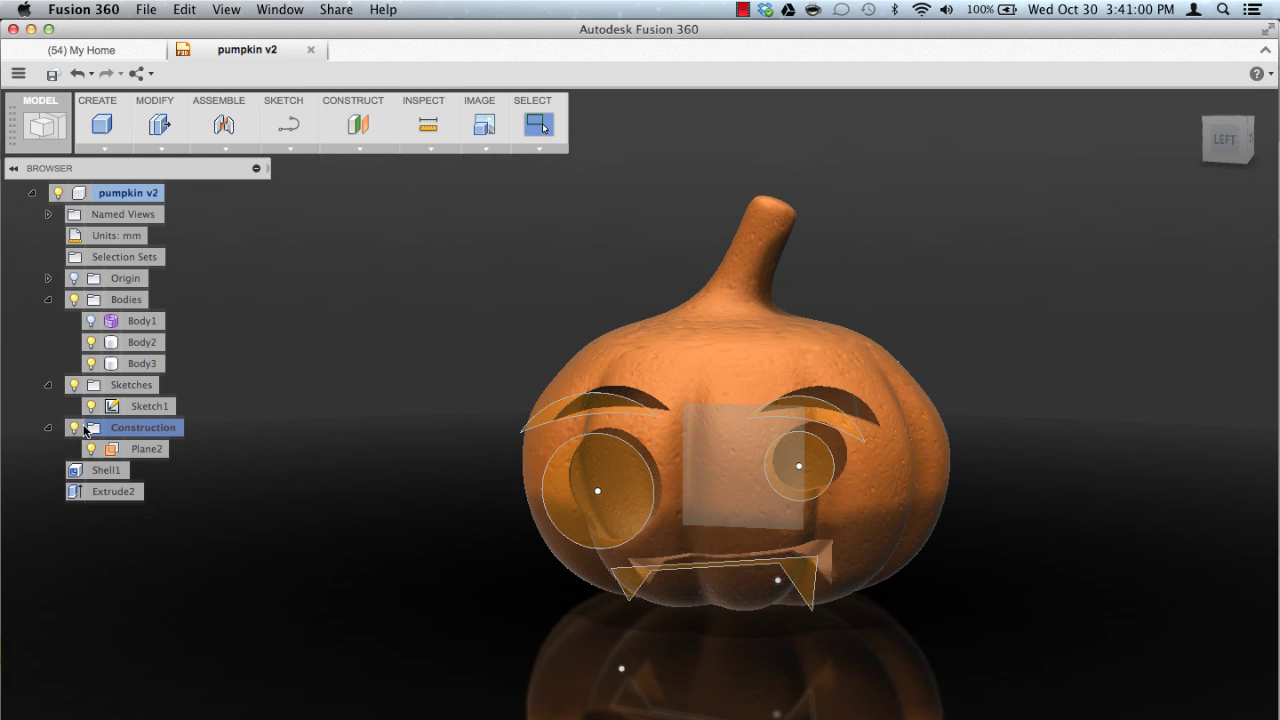
{"action": "left_click", "coordinate": [73, 428]}
{"action": "left_click", "coordinate": [73, 385]}
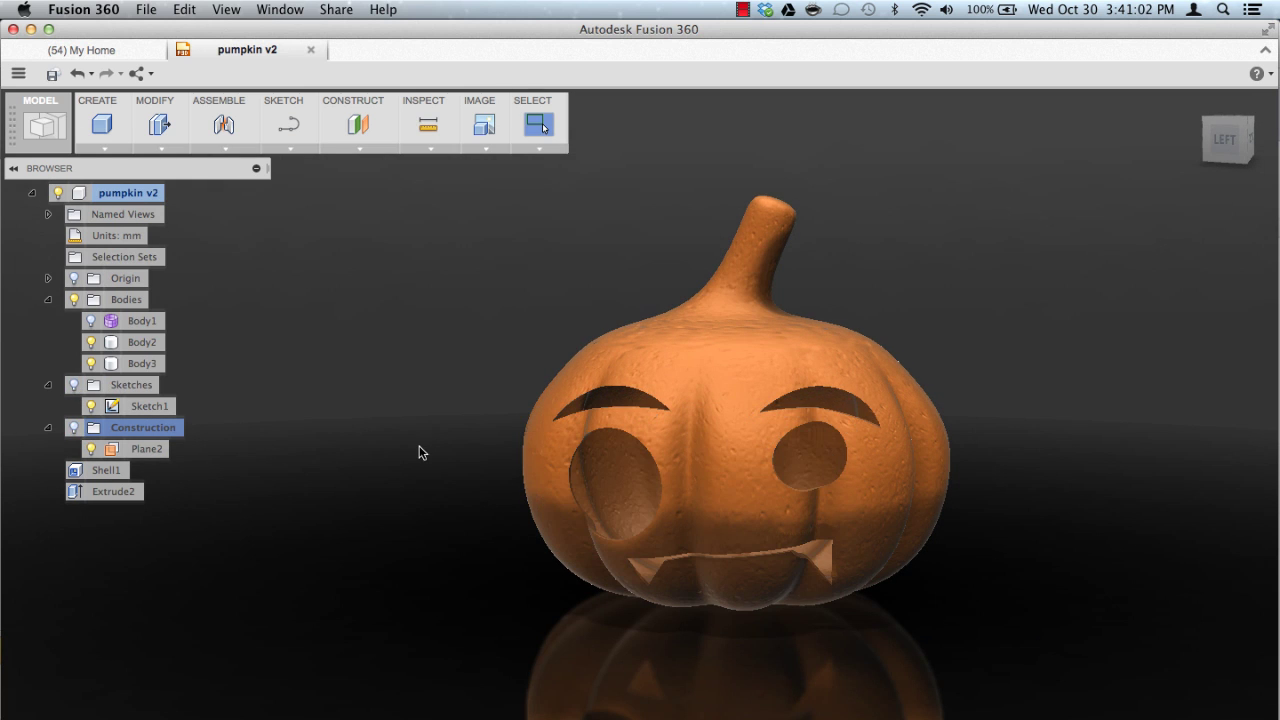
{"action": "mouse_move", "coordinate": [437, 458]}
{"action": "middle_mouse_down", "text": "shift"}
{"action": "mouse_move", "coordinate": [455, 455]}
{"action": "mouse_move", "coordinate": [438, 462]}
{"action": "middle_mouse_up", "text": "shift"}
{"action": "scroll", "coordinate": [443, 455], "scroll_direction": "up", "scroll_amount": 2}
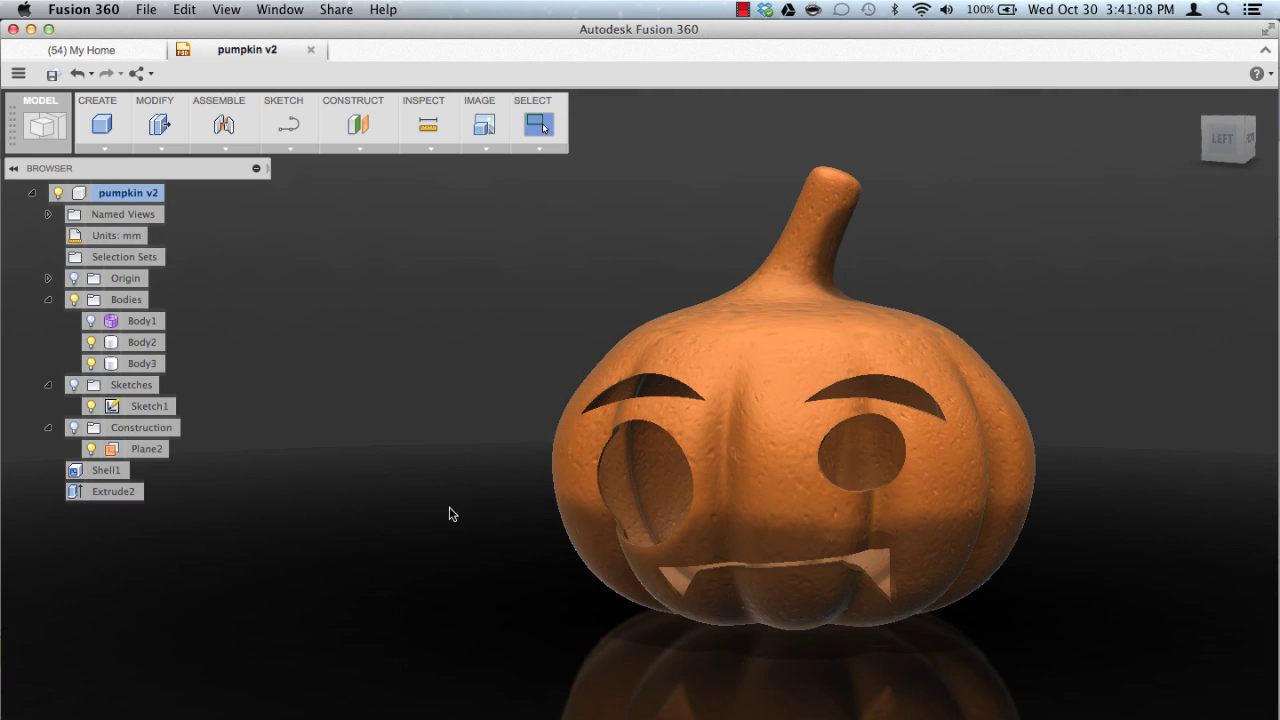
{"action": "middle_click_drag", "start_coordinate": [449, 511], "coordinate": [440, 517]}
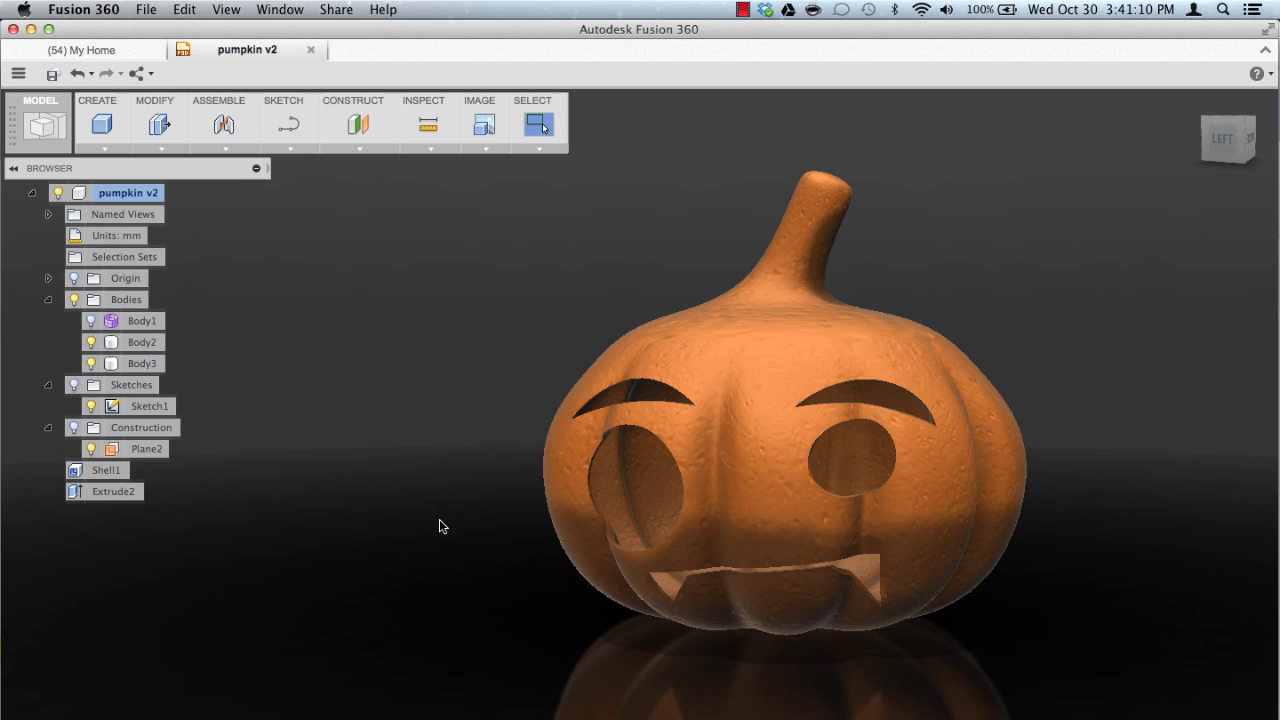